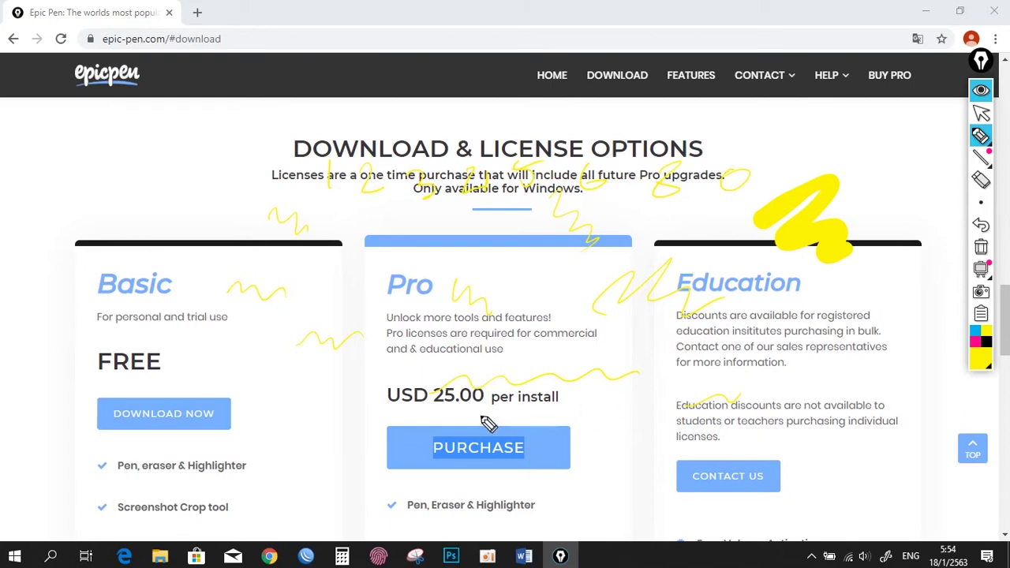
- Write a thin yellow letter A with a wavy line over the Pro card and clear all ink from the page
mouse_move(357, 447)
mouse_down()
mouse_move(393, 430)
mouse_move(458, 432)
mouse_up()
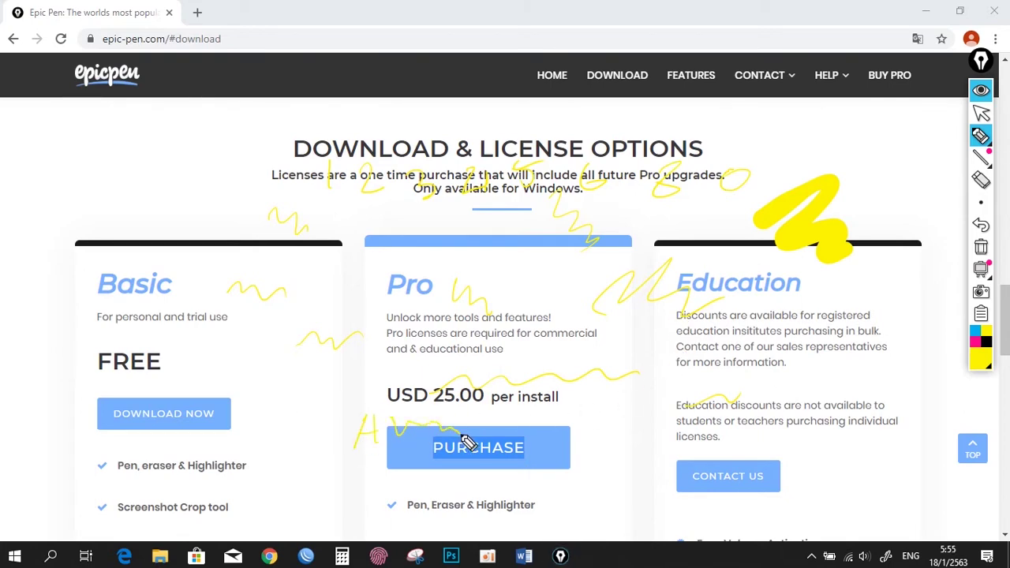
click(981, 249)
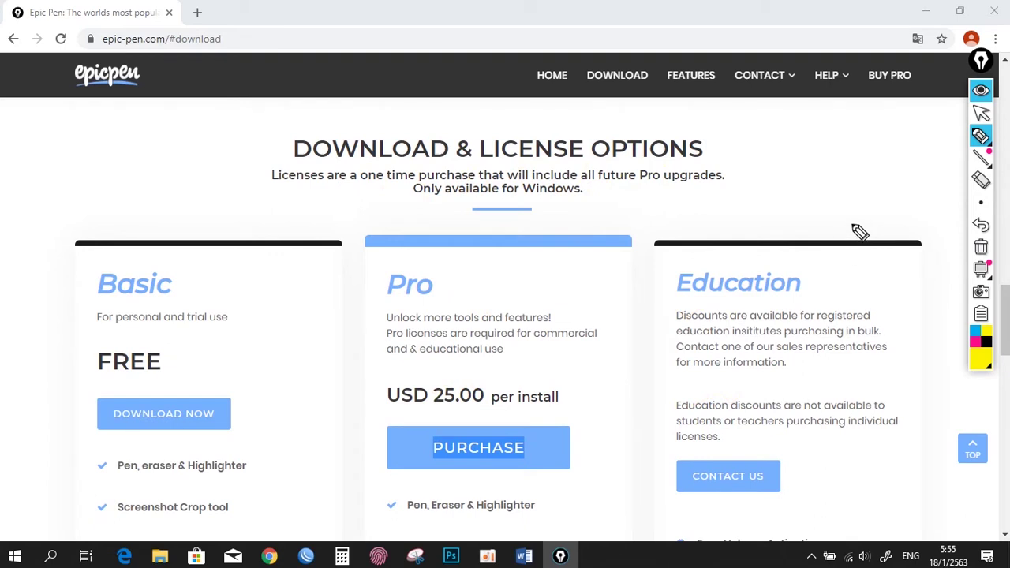
- Set the pen to the medium thickness, then underline the site logo and the Basic plan's download button, circle that plan, and mark FREE in yellow
mouse_move(981, 177)
mouse_move(981, 202)
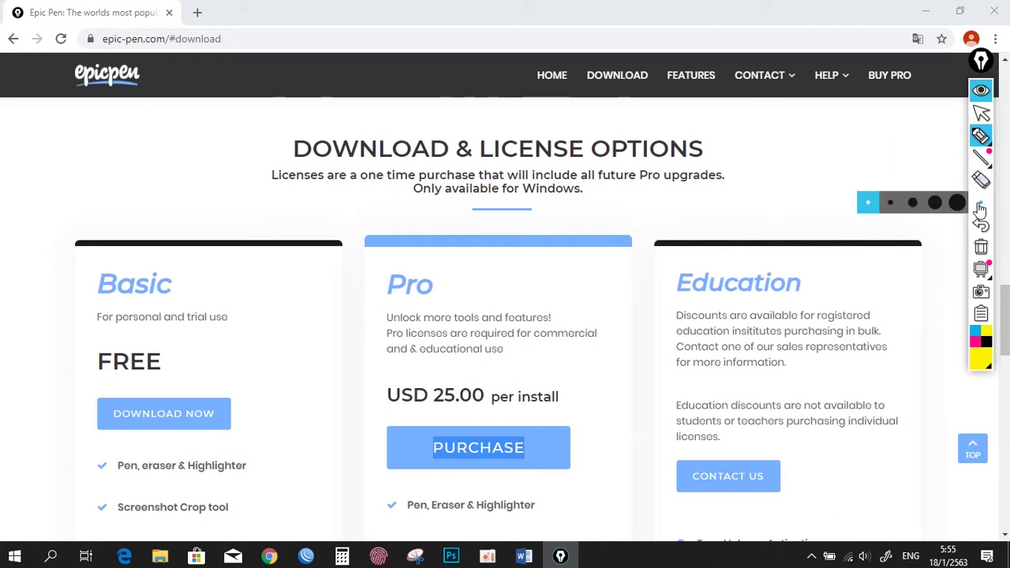
click(911, 203)
drag(78, 102, 147, 103)
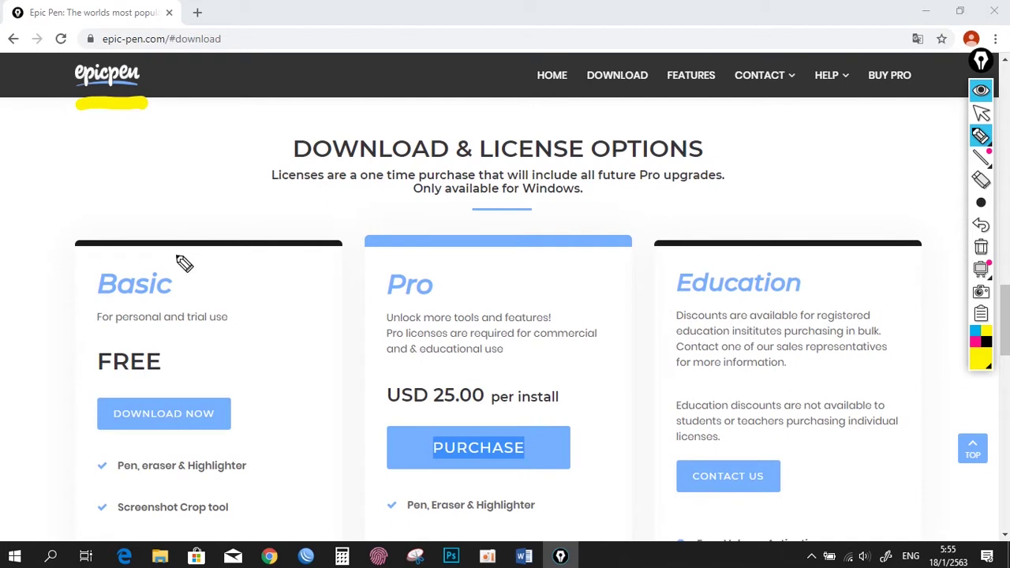
mouse_move(217, 229)
mouse_down()
mouse_move(102, 226)
mouse_move(304, 467)
mouse_up()
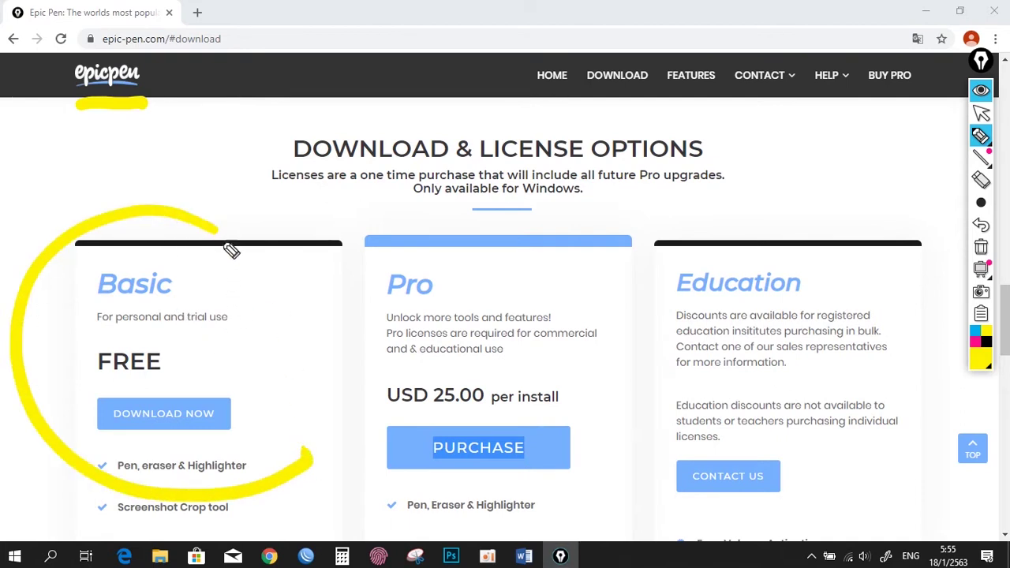
drag(229, 241, 251, 472)
mouse_move(101, 438)
mouse_down()
mouse_move(217, 444)
mouse_move(271, 387)
mouse_move(237, 384)
mouse_move(259, 388)
mouse_up()
- Return to cursor mode and hide the yellow annotations together with the drawing tools
click(981, 113)
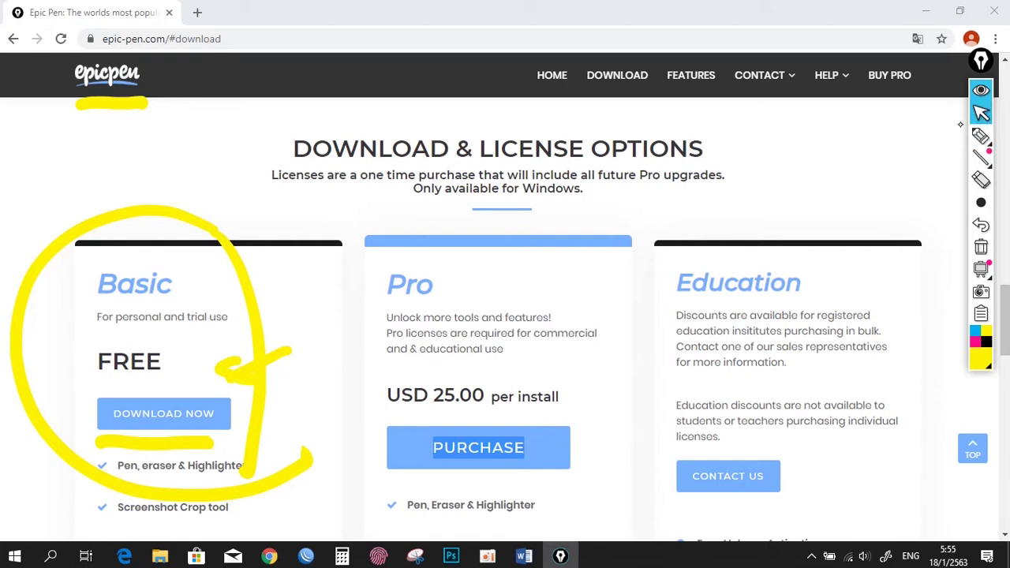
mouse_move(980, 136)
click(982, 91)
- Run Epic Pen Setup v3.7.23.0 (2) from the Downloads folder and advance the wizard to the additional tasks page
mouse_move(159, 554)
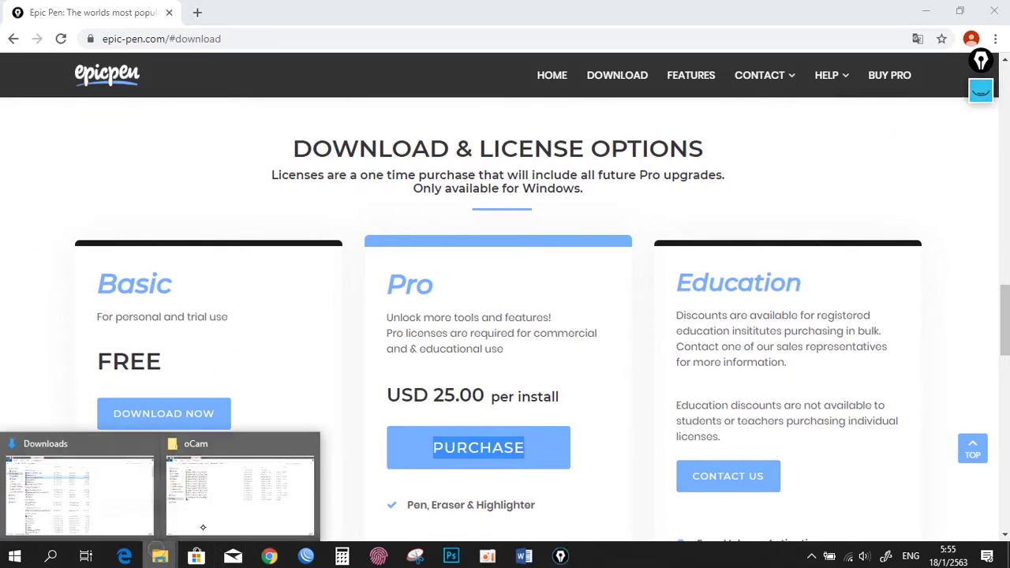
click(257, 449)
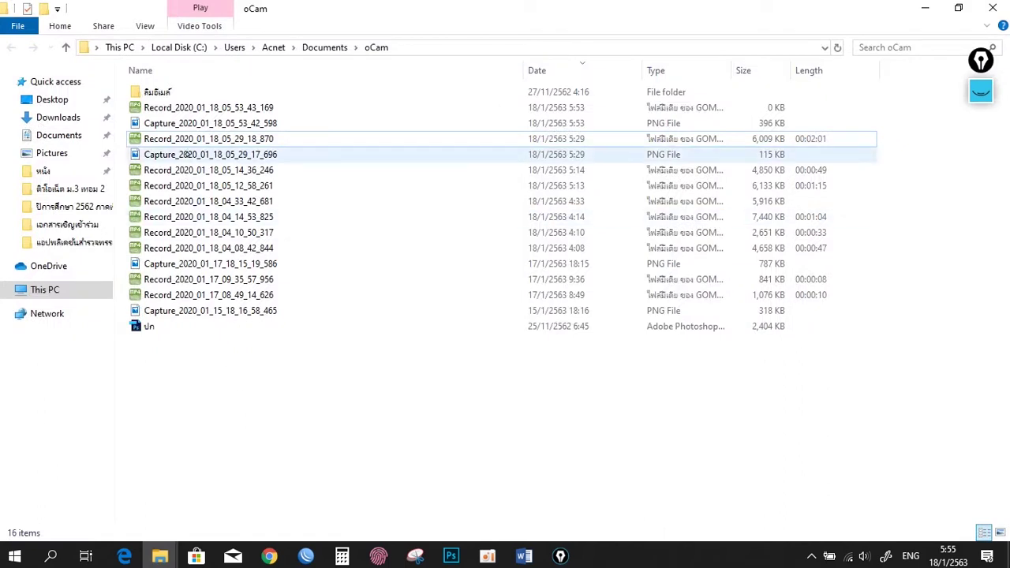
click(65, 118)
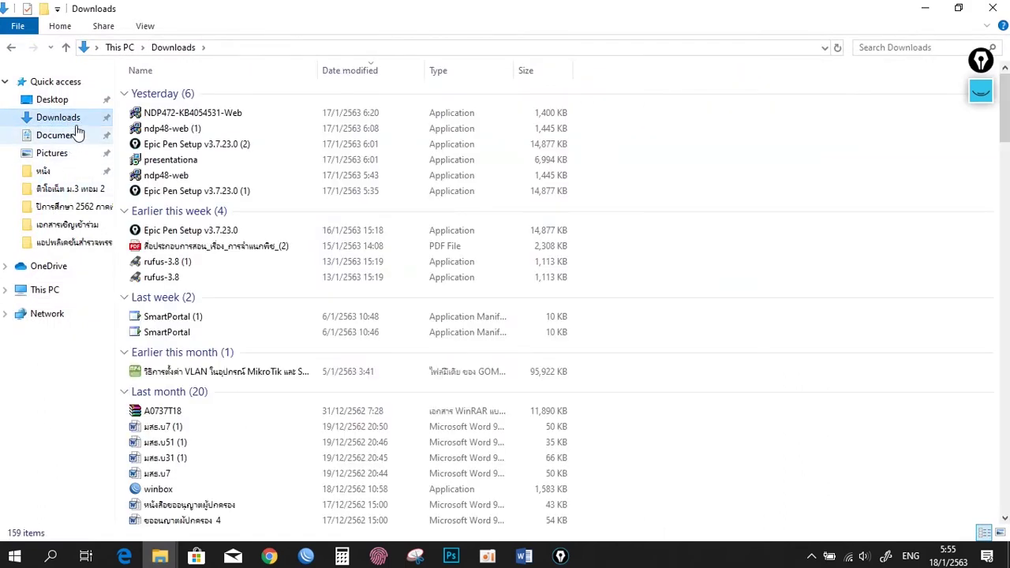
click(182, 146)
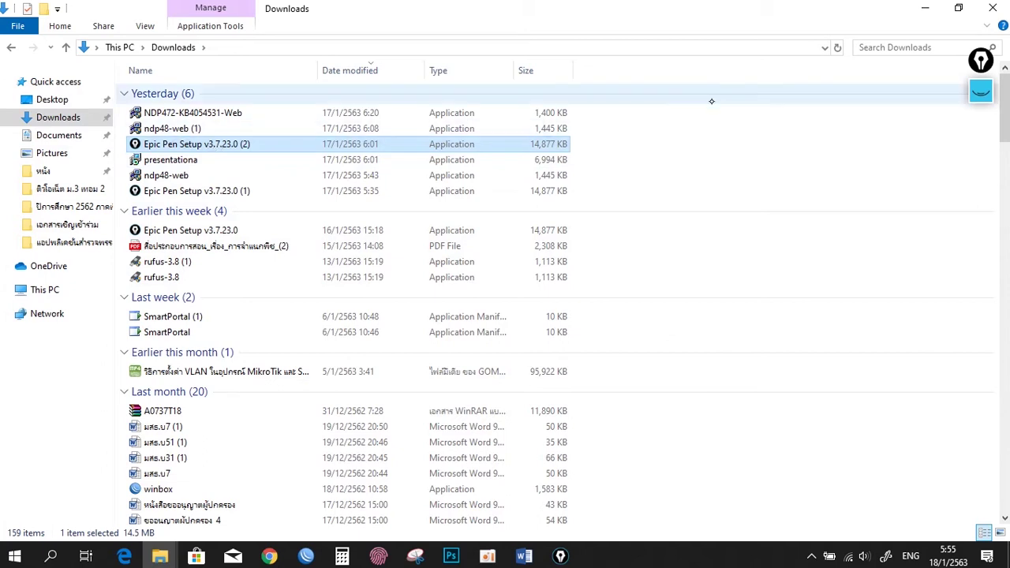
double_click(253, 143)
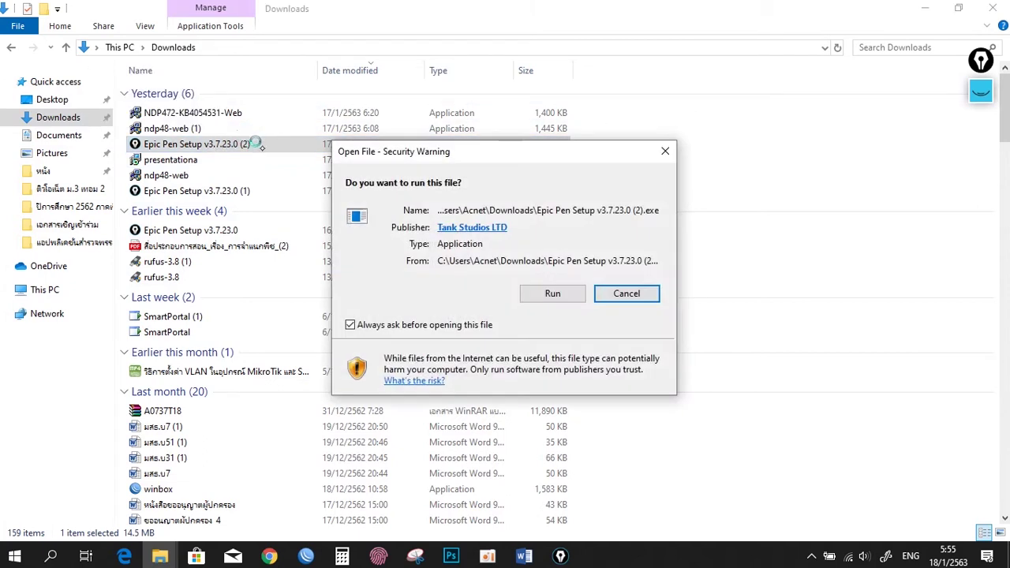
click(556, 295)
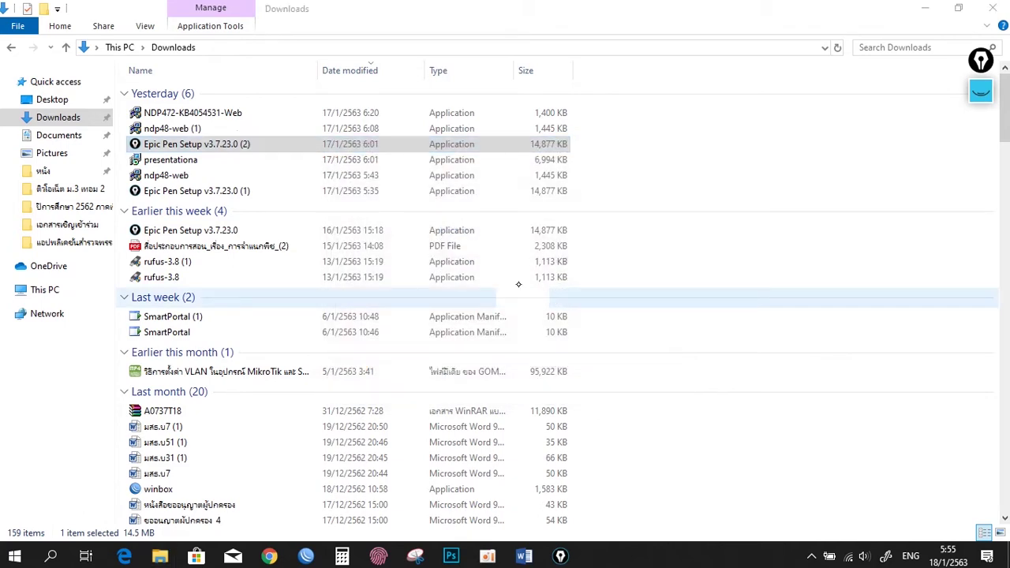
click(409, 351)
click(591, 397)
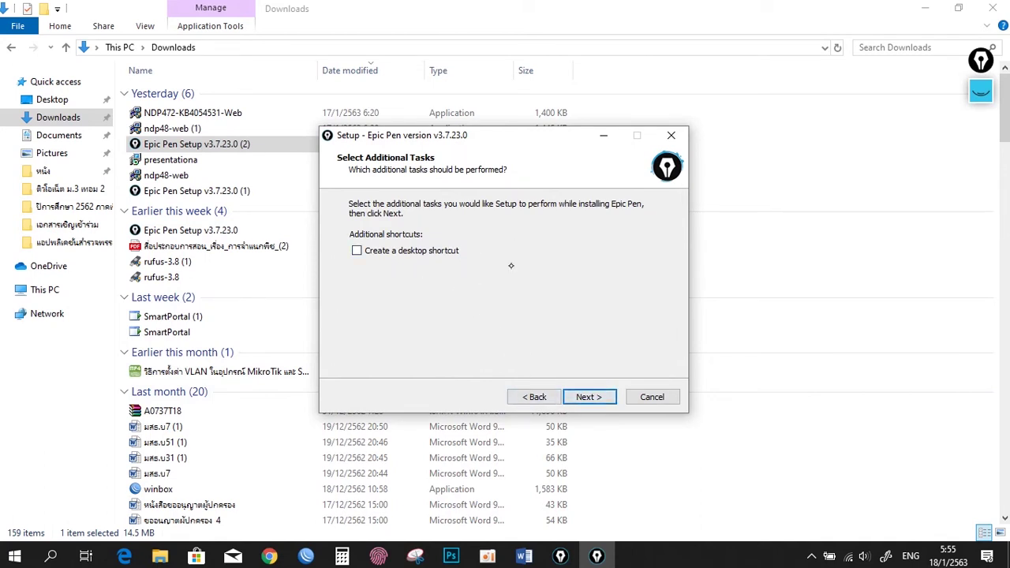
- Show the drawing tools and hidden annotations again and clear all the yellow ink
click(981, 91)
mouse_move(986, 154)
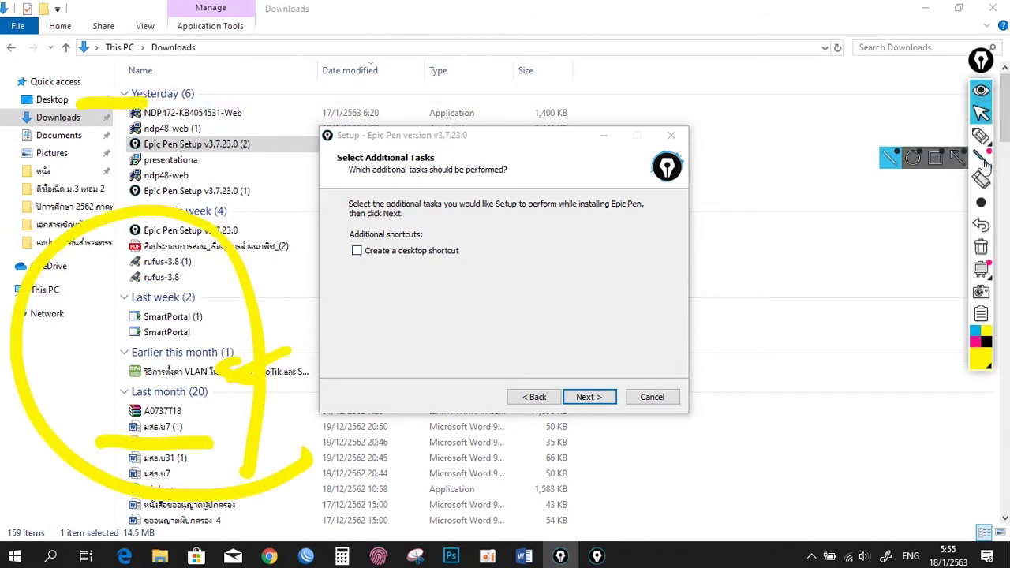
click(981, 247)
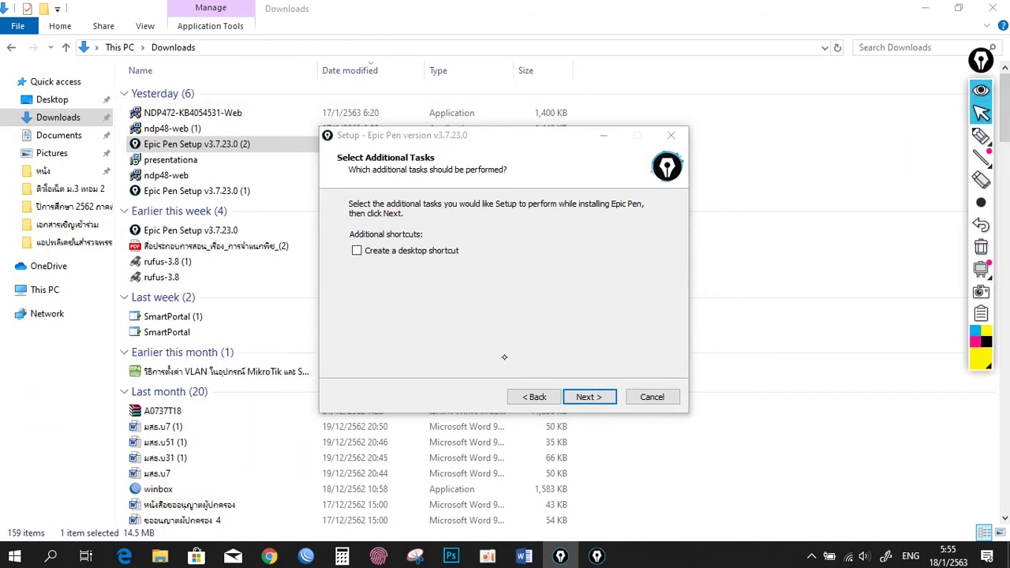
- Start the Epic Pen installation without a desktop shortcut, then cancel the setup
click(592, 397)
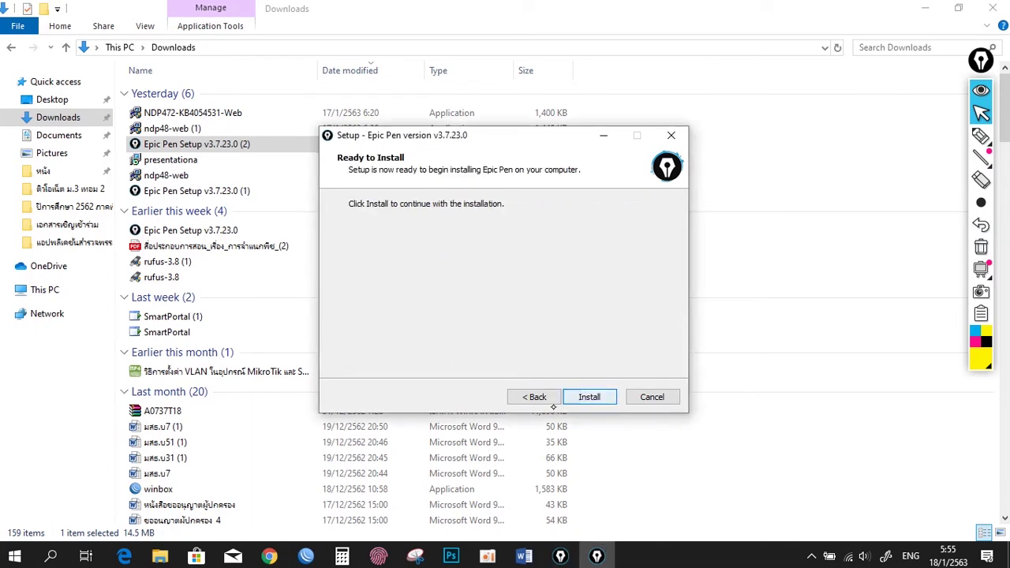
click(592, 397)
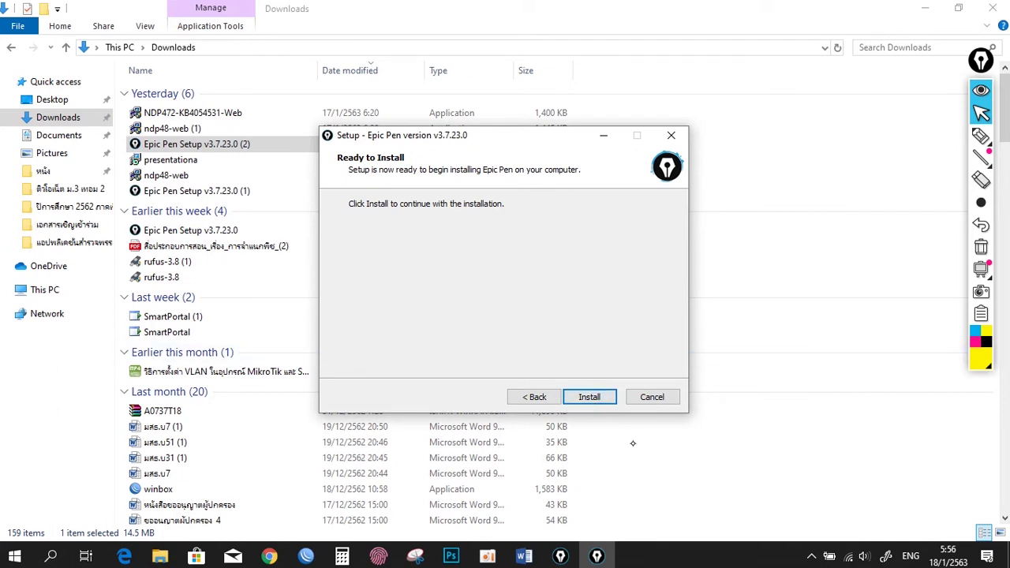
click(590, 404)
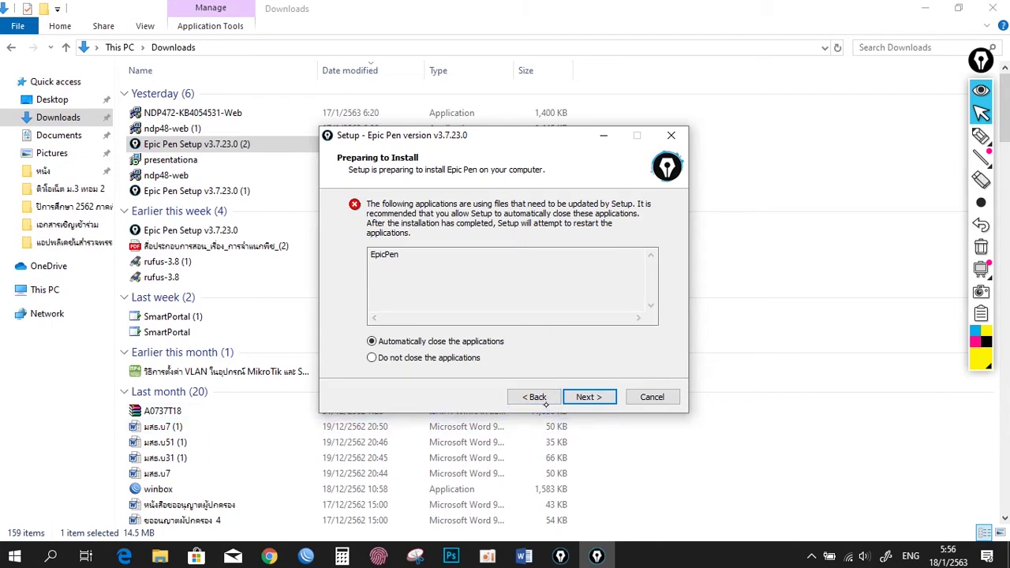
click(652, 397)
click(553, 350)
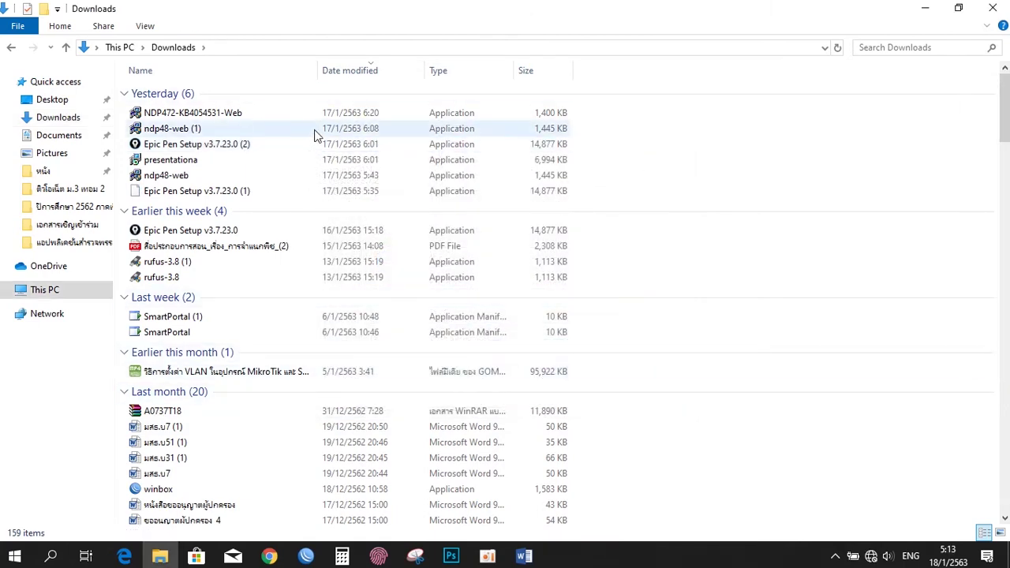
- Try to install .NET Framework 4.8 with ndp48-web (1) and close the installer
click(314, 130)
double_click(314, 130)
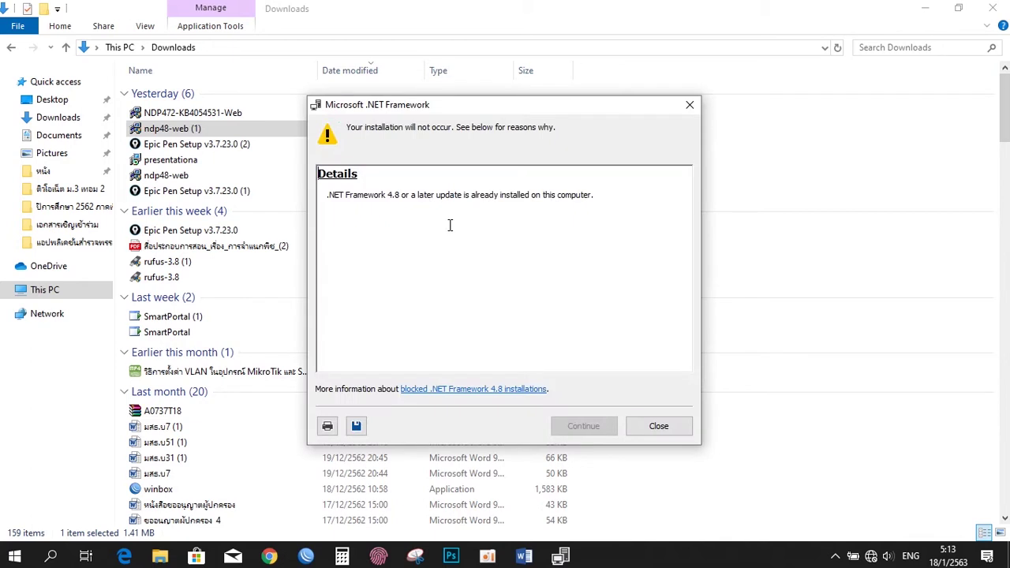
click(655, 426)
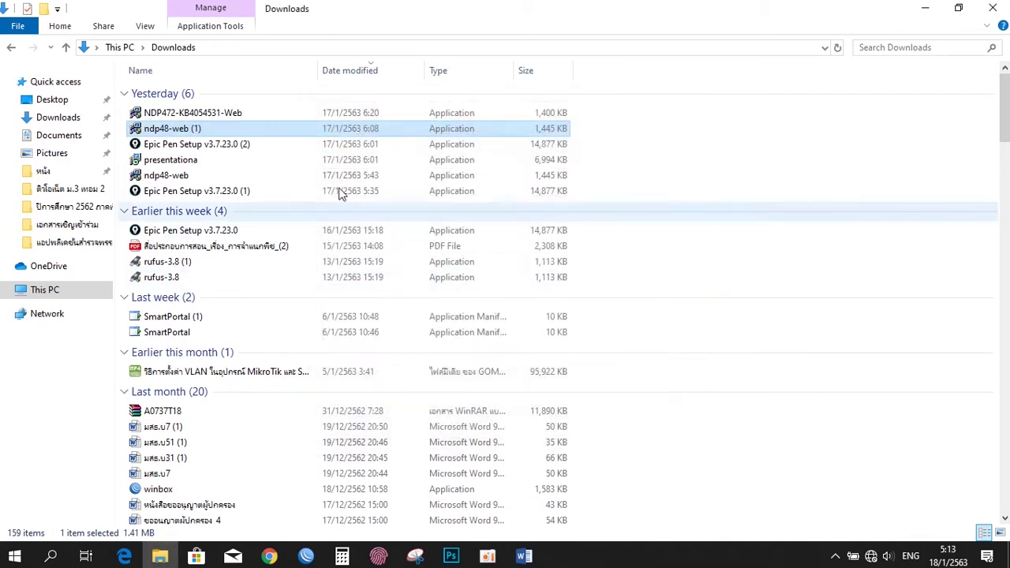
click(442, 144)
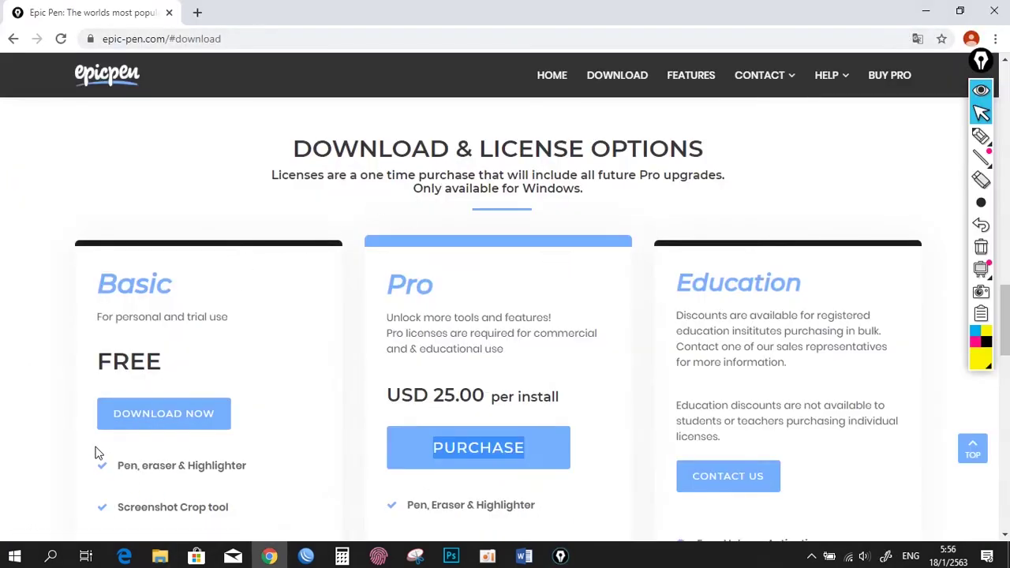
- Open the Windows Features dialog from Programs and Features in Control Panel
click(63, 550)
text(c)
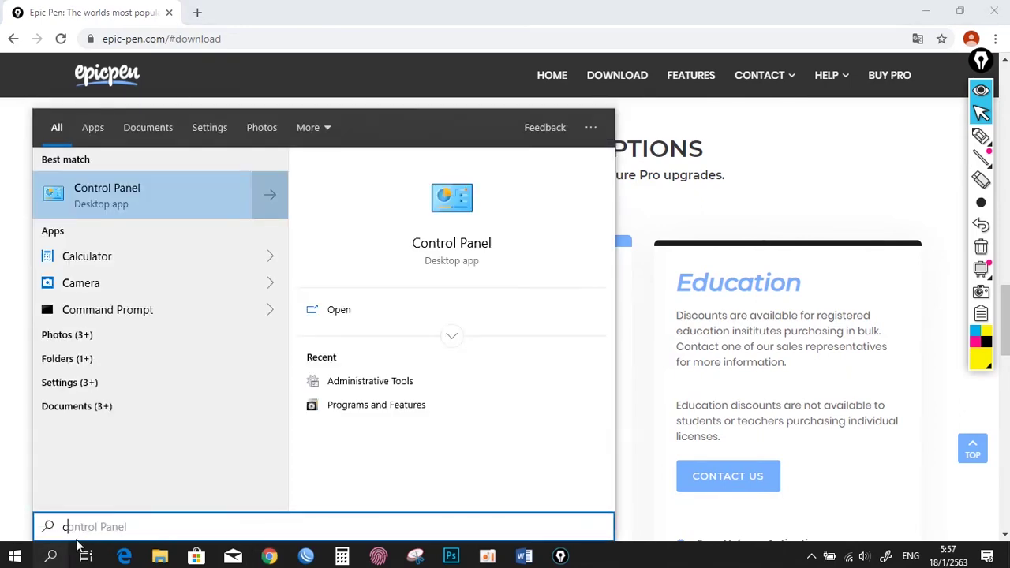
key(Return)
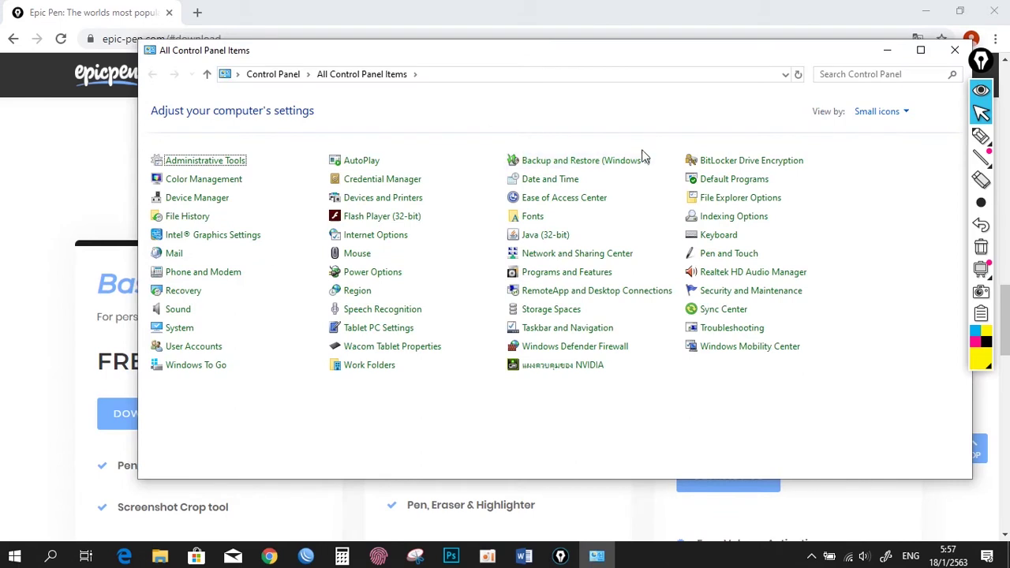
click(594, 274)
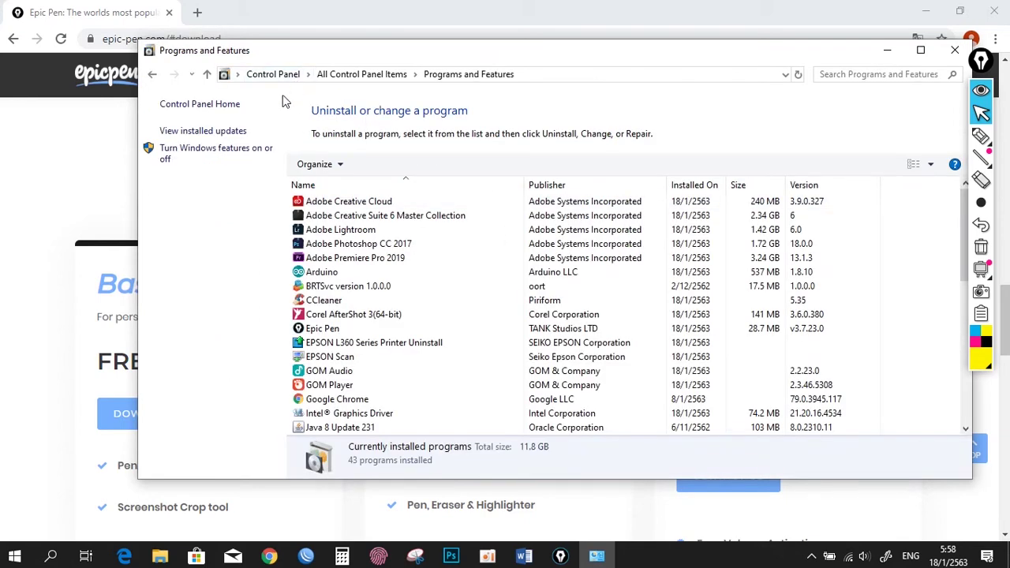
click(261, 158)
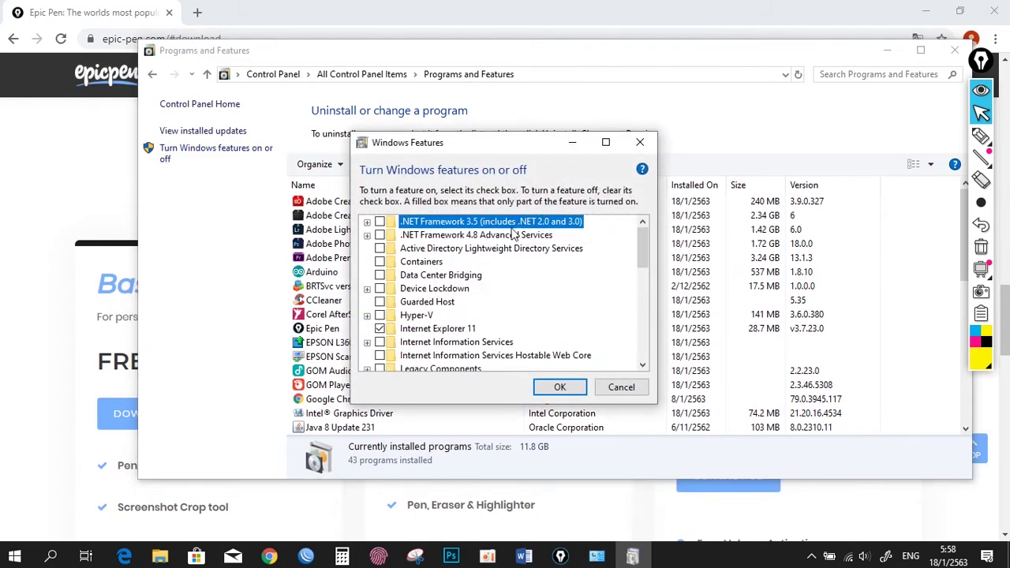
- Enable .NET Framework 4.8 Advanced Services in Windows Features and confirm the dialog
click(381, 236)
click(380, 222)
click(381, 236)
click(380, 221)
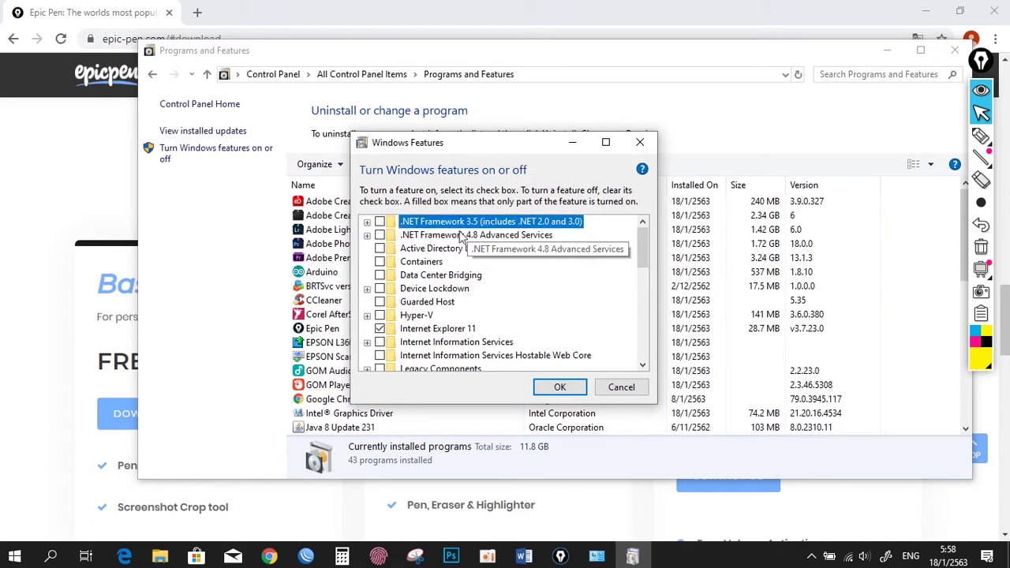
click(380, 236)
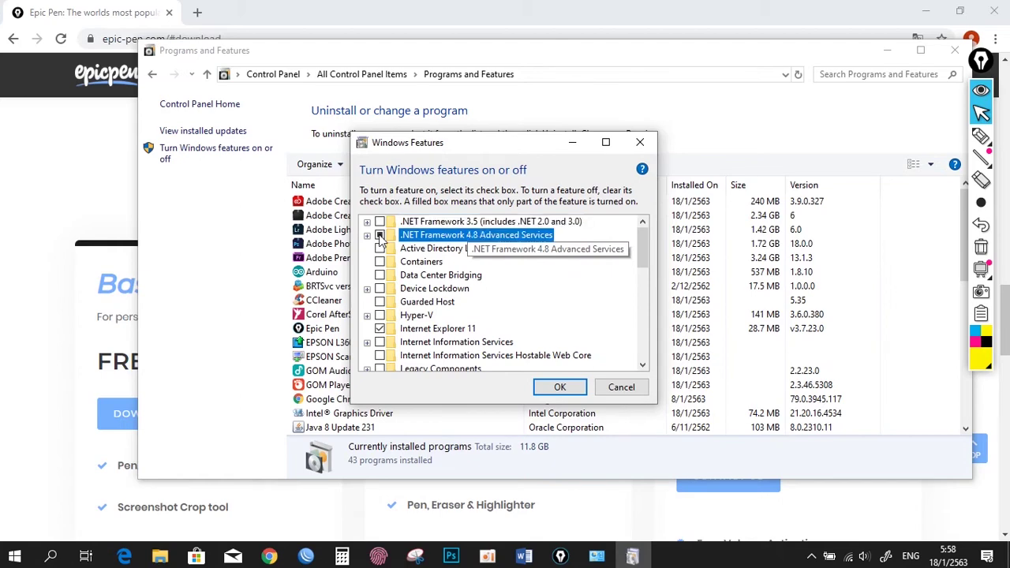
click(572, 387)
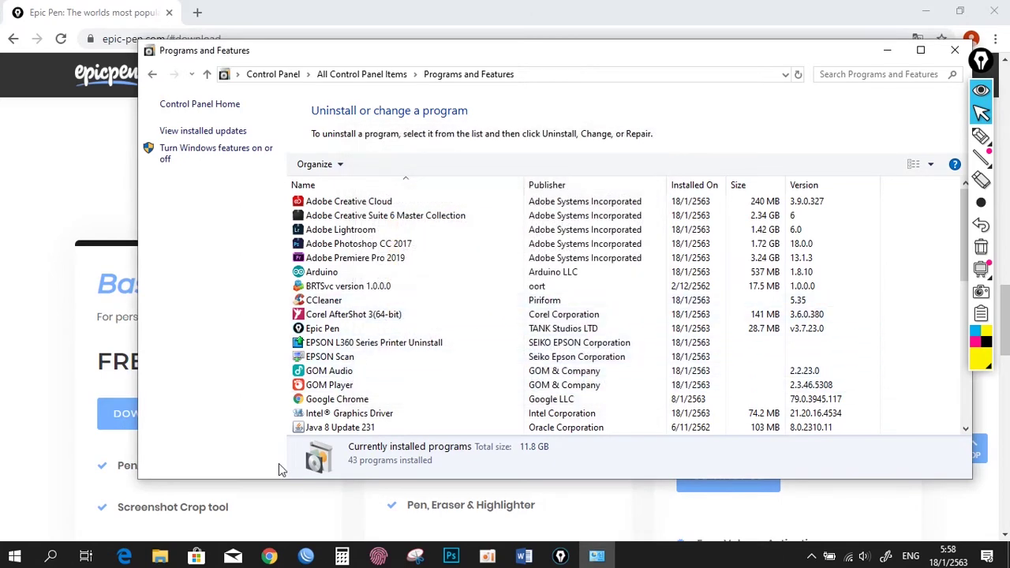
- Close the duplicate Downloads window and bring the remaining Downloads window to the front
click(161, 556)
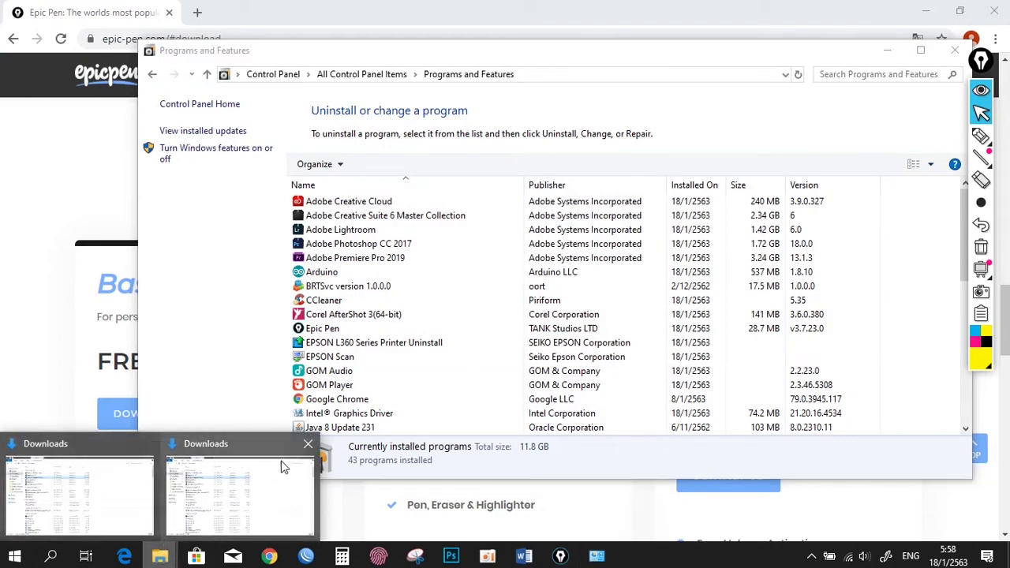
click(308, 444)
click(199, 473)
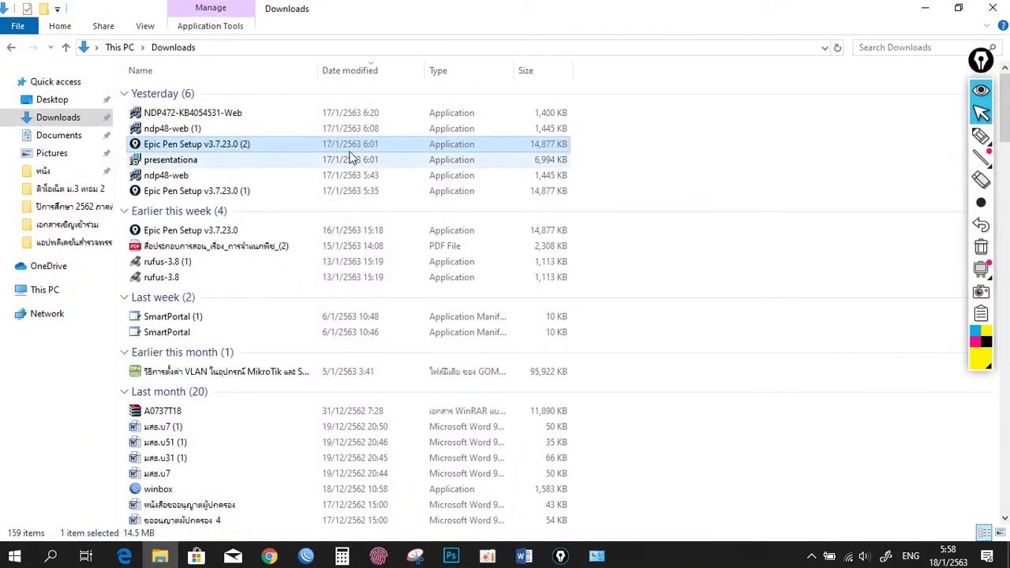
- Run the ndp48-web (1) installer from Downloads again, close its message dialog, and relaunch it
click(177, 131)
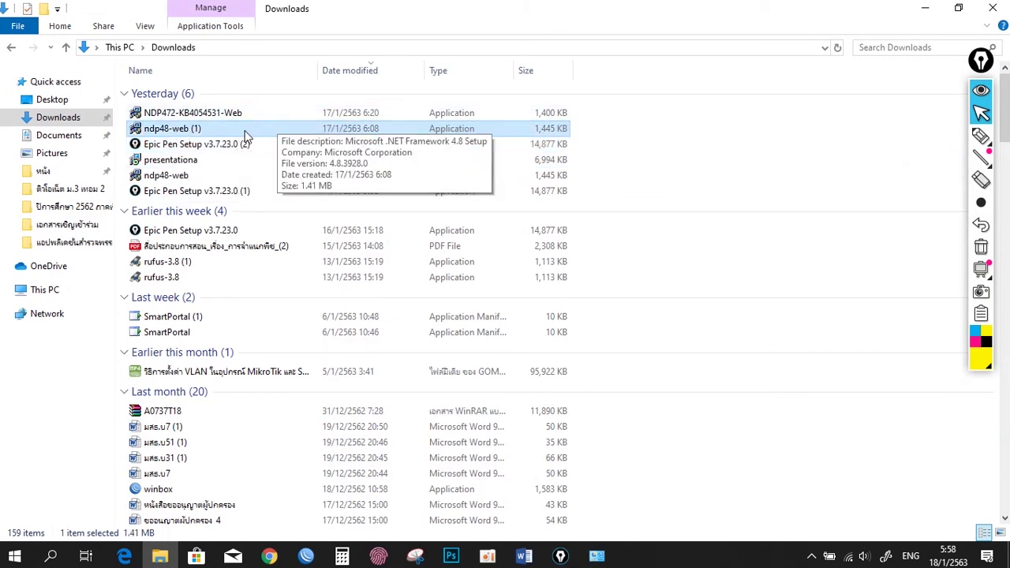
double_click(395, 132)
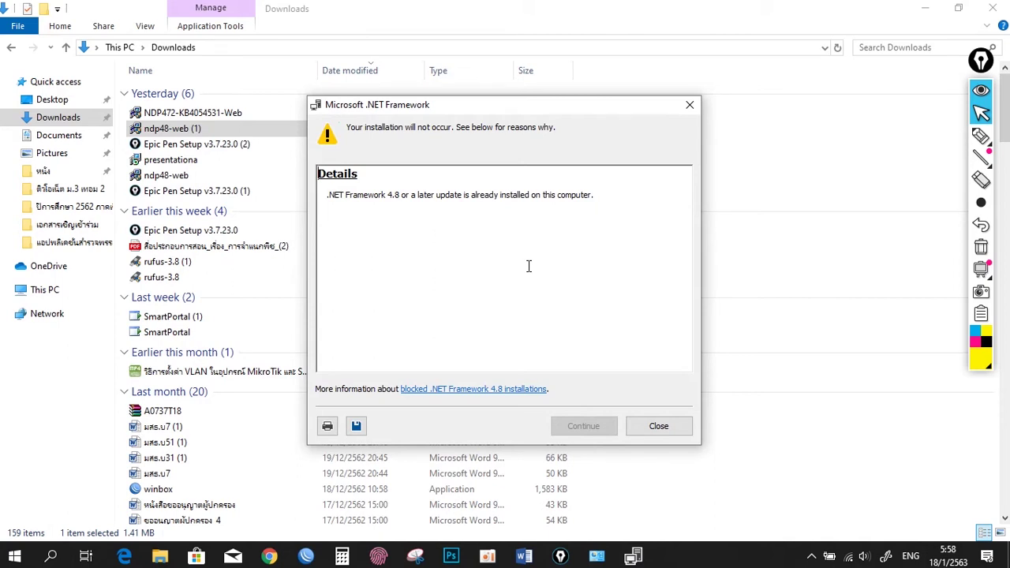
click(659, 426)
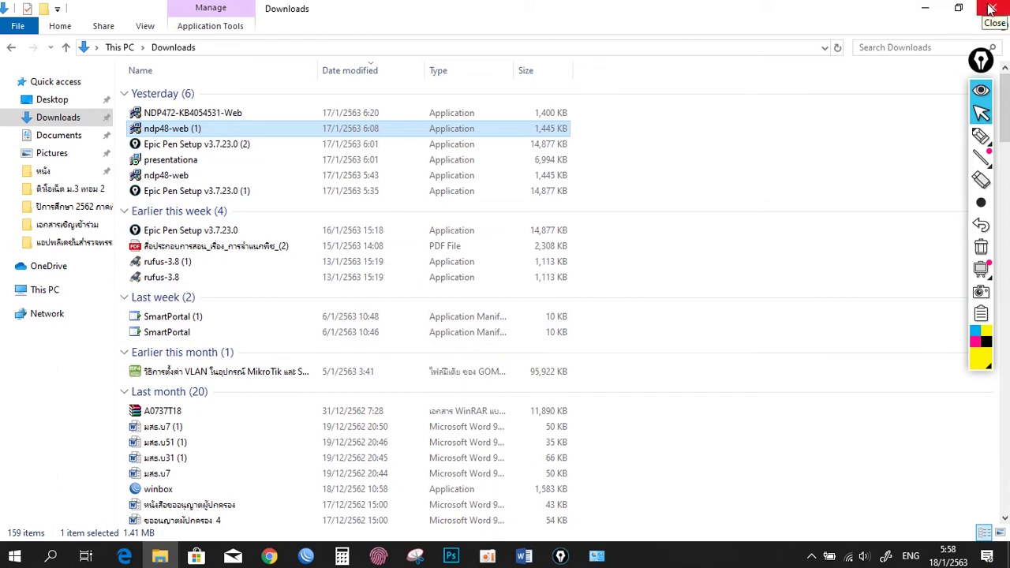
double_click(362, 130)
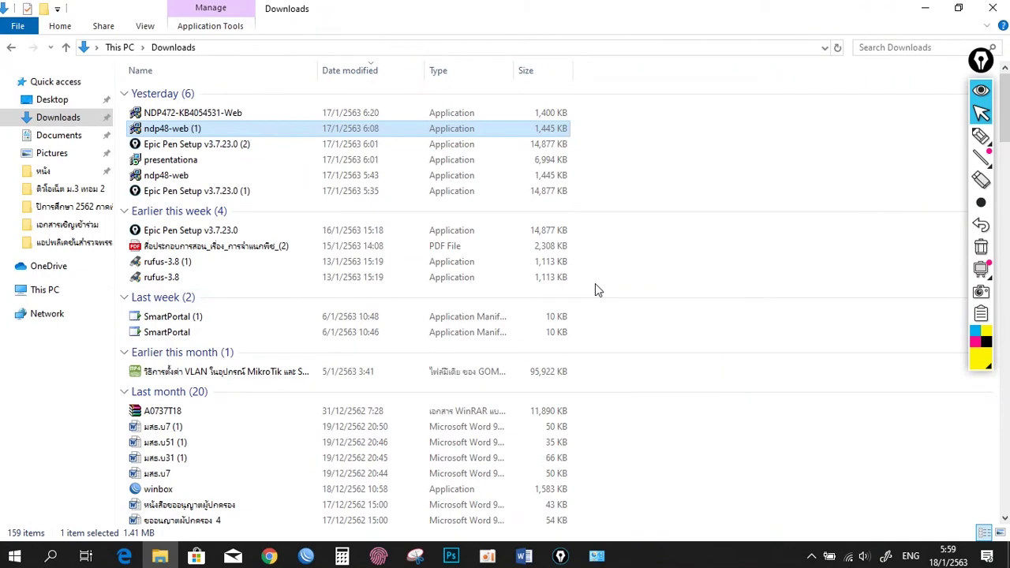
- Close the Downloads window and open Services from Administrative Tools in Control Panel
click(993, 8)
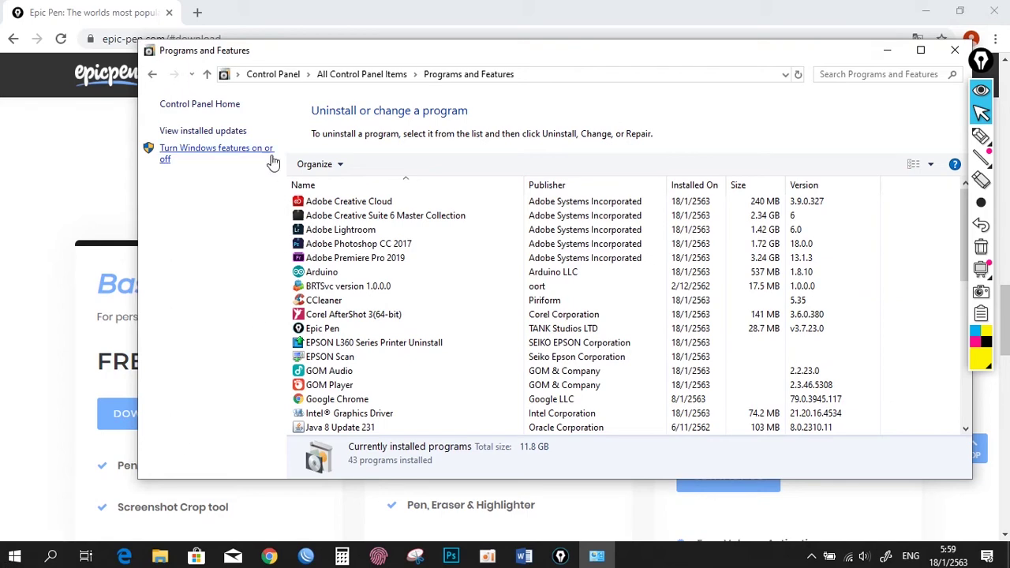
click(214, 108)
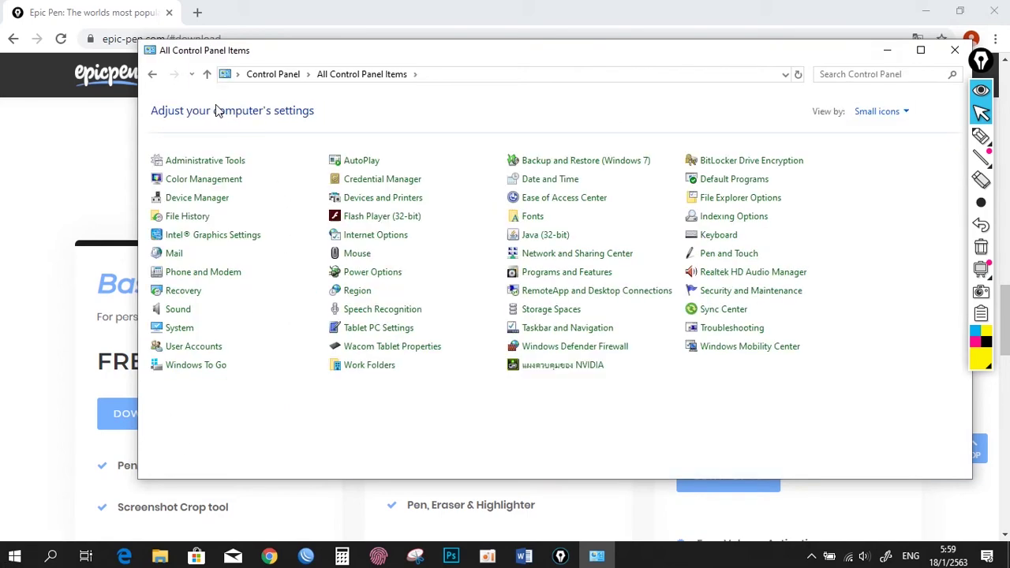
click(233, 164)
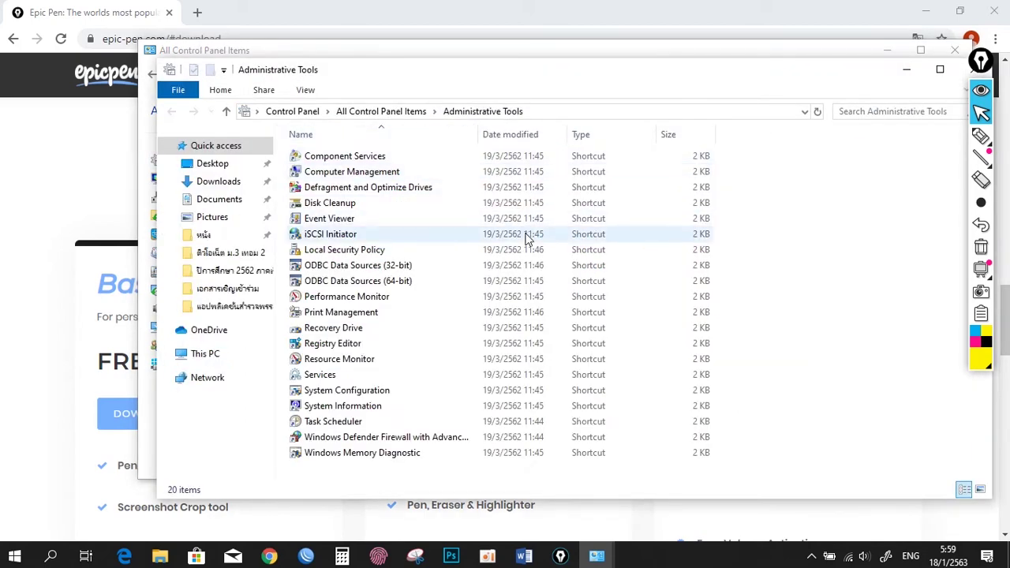
click(402, 375)
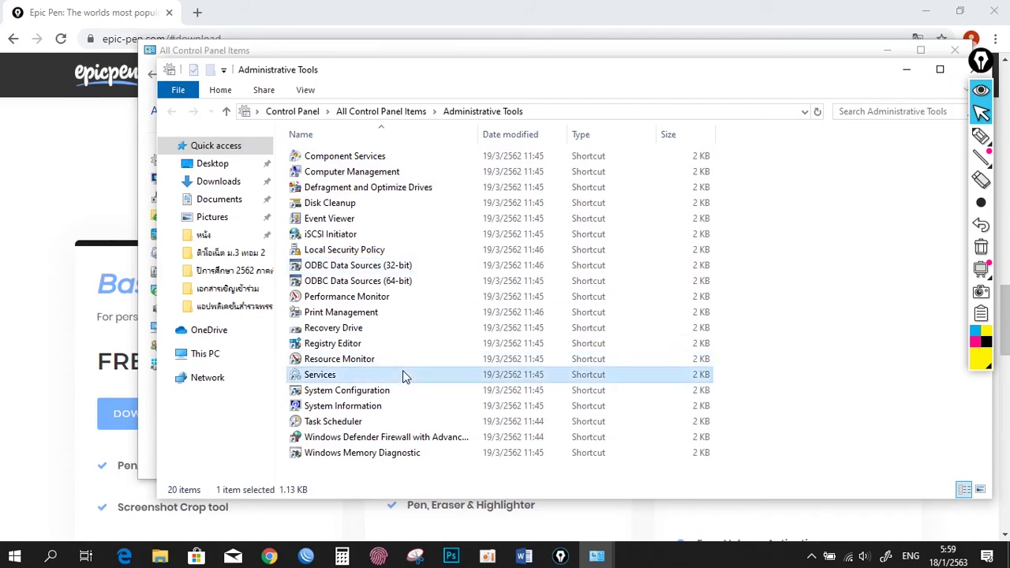
double_click(340, 373)
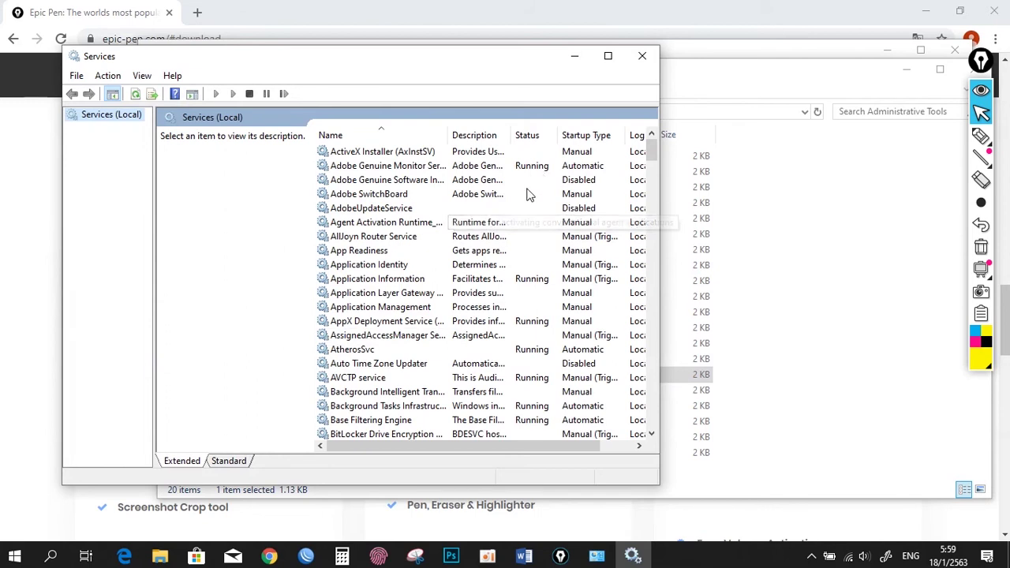
- Set the Windows Update service's startup type to Automatic, start the service, and apply the changes
click(461, 239)
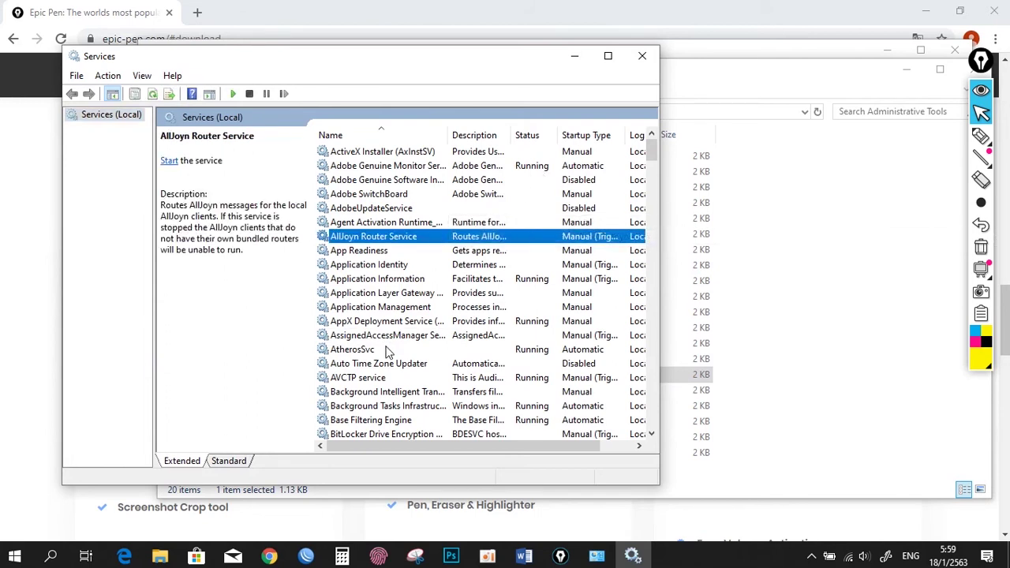
key(w)
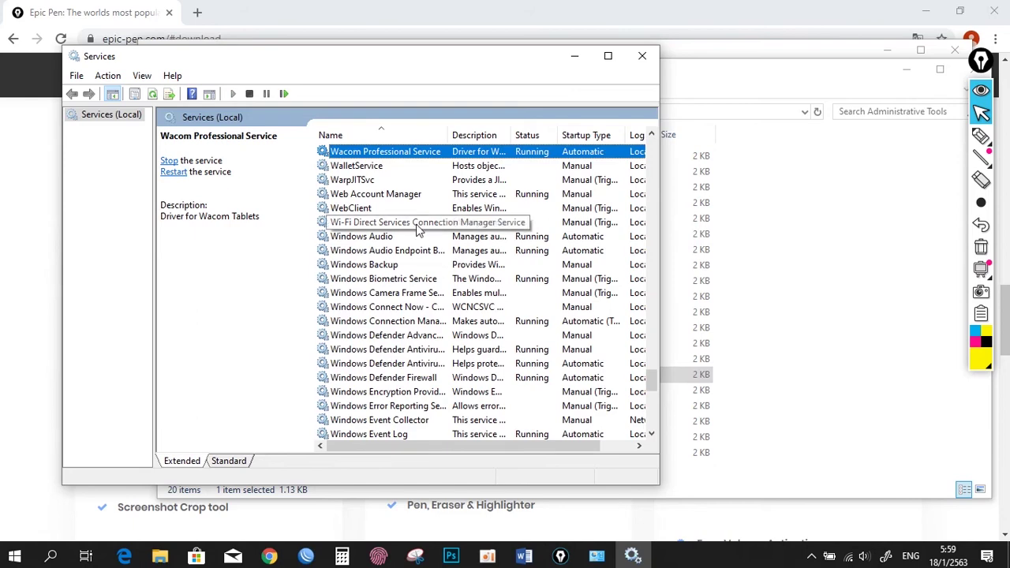
scroll(418, 261, down, 3)
scroll(416, 262, down, 4)
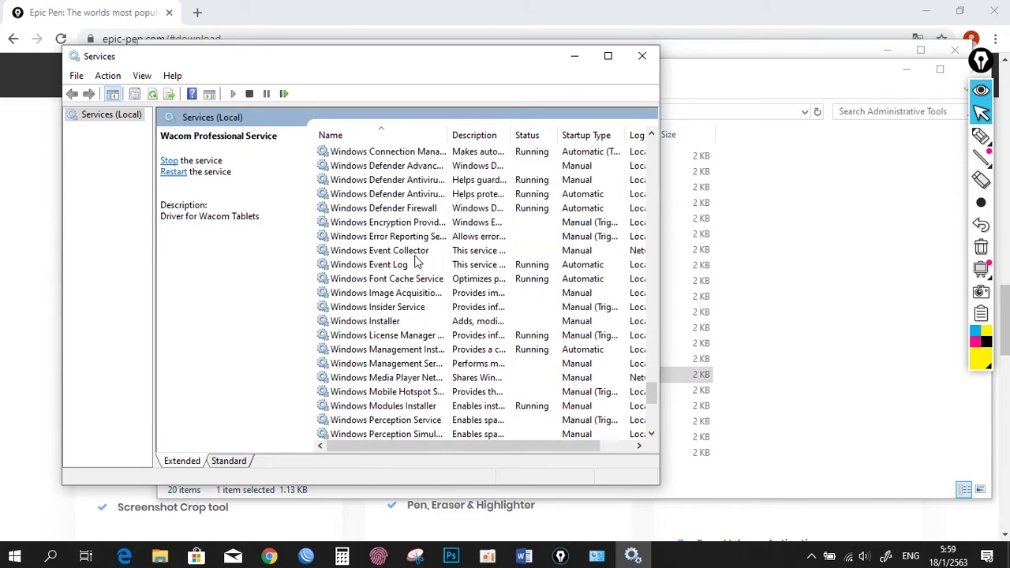
scroll(416, 262, down, 3)
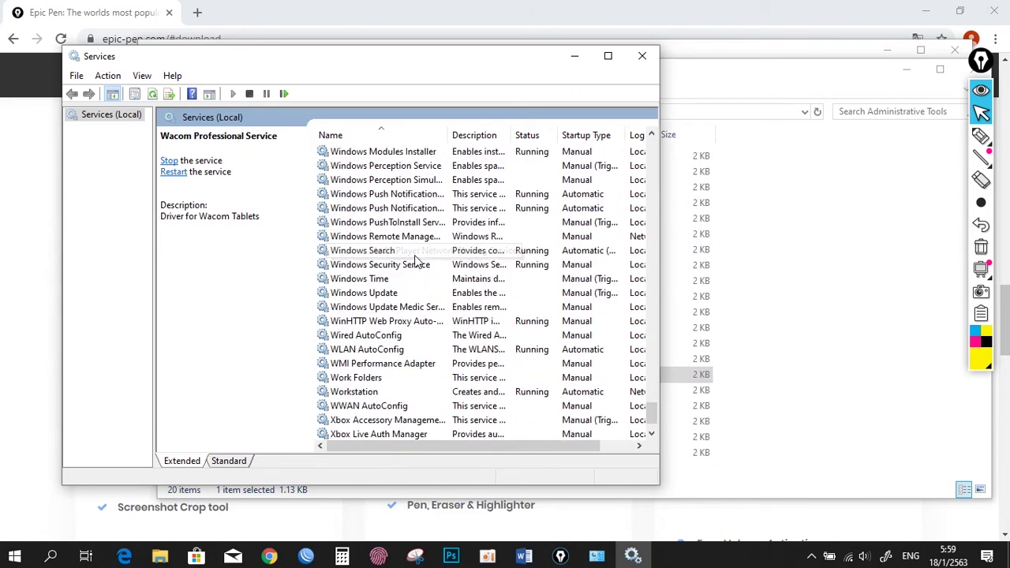
double_click(387, 294)
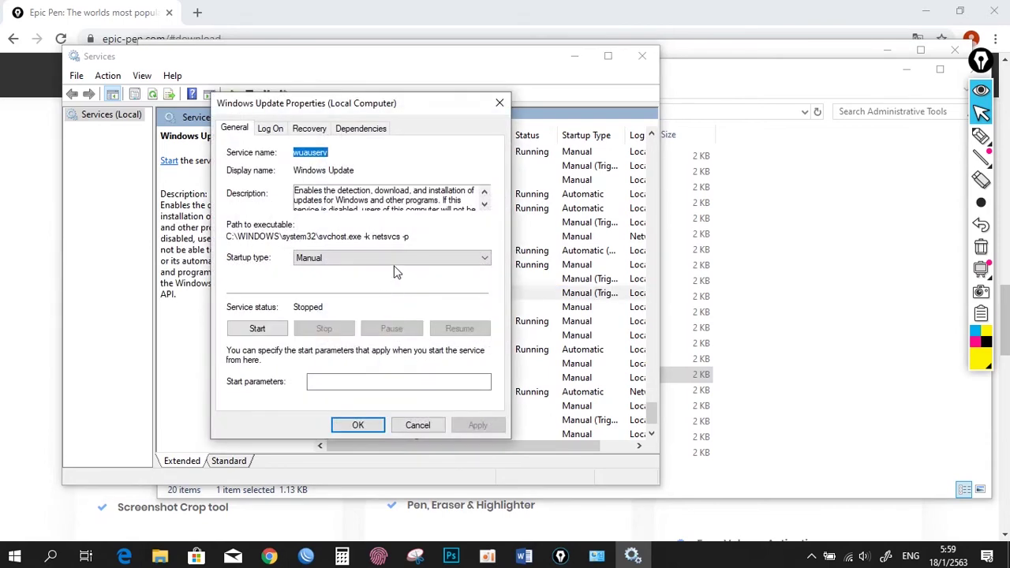
click(412, 261)
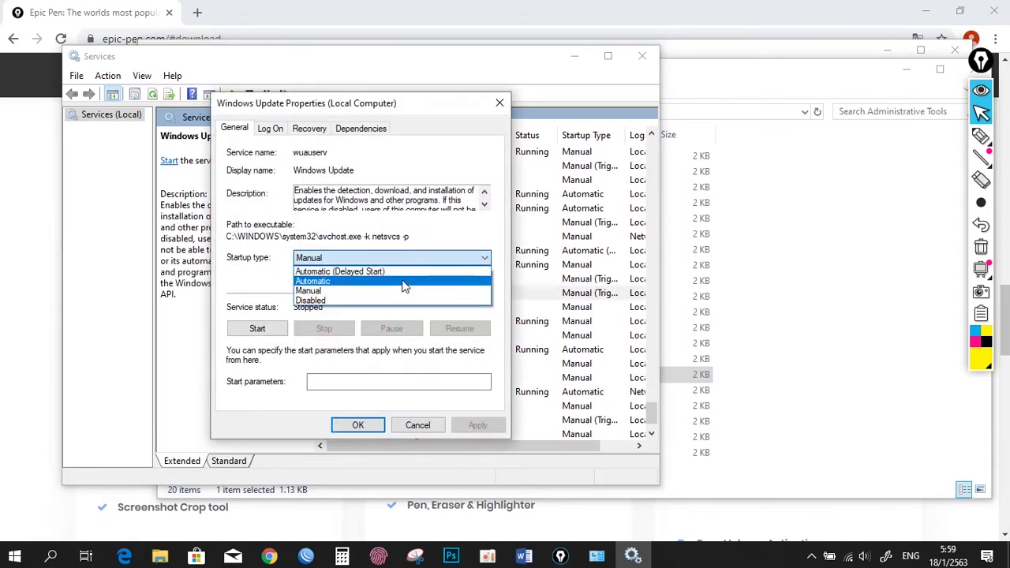
click(391, 281)
click(274, 331)
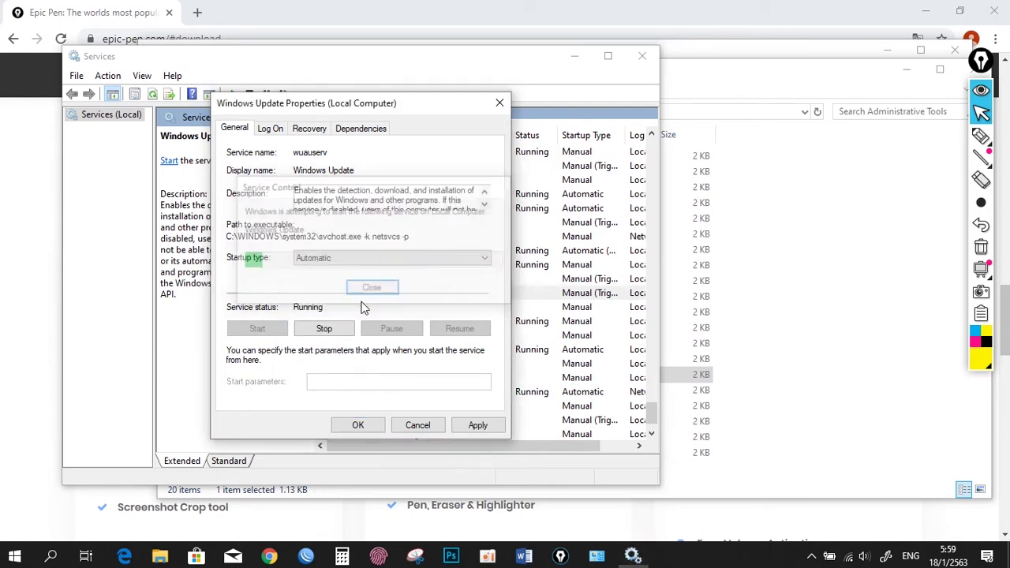
click(476, 426)
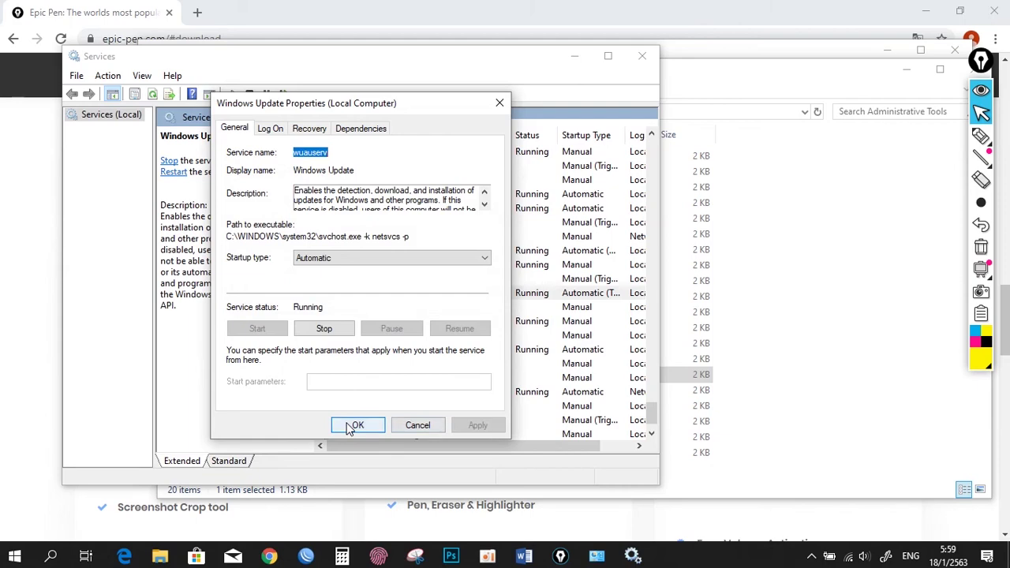
click(354, 426)
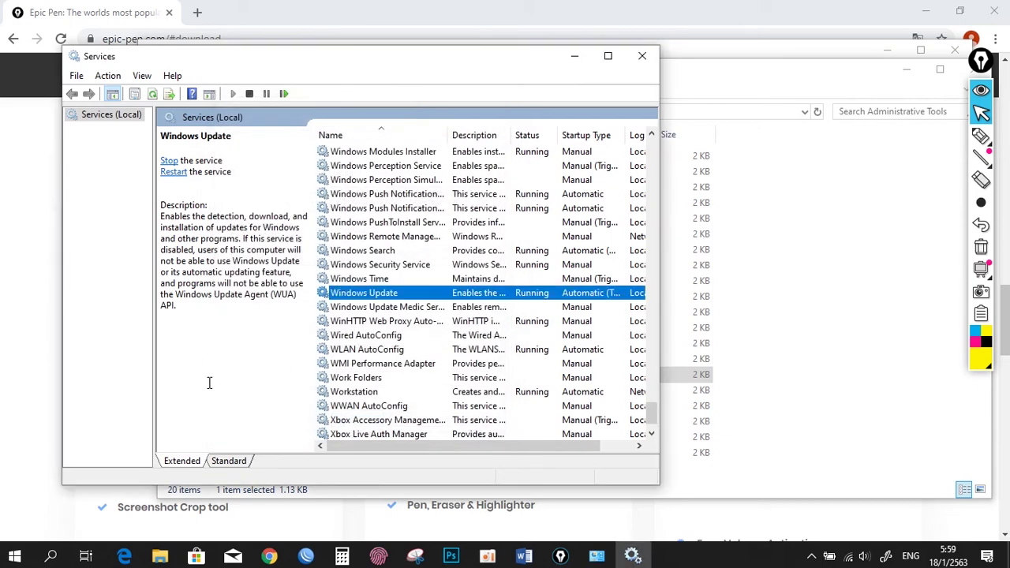
- Search Windows for "windows up", open Windows Update settings, and check for updates
click(50, 556)
text(w)
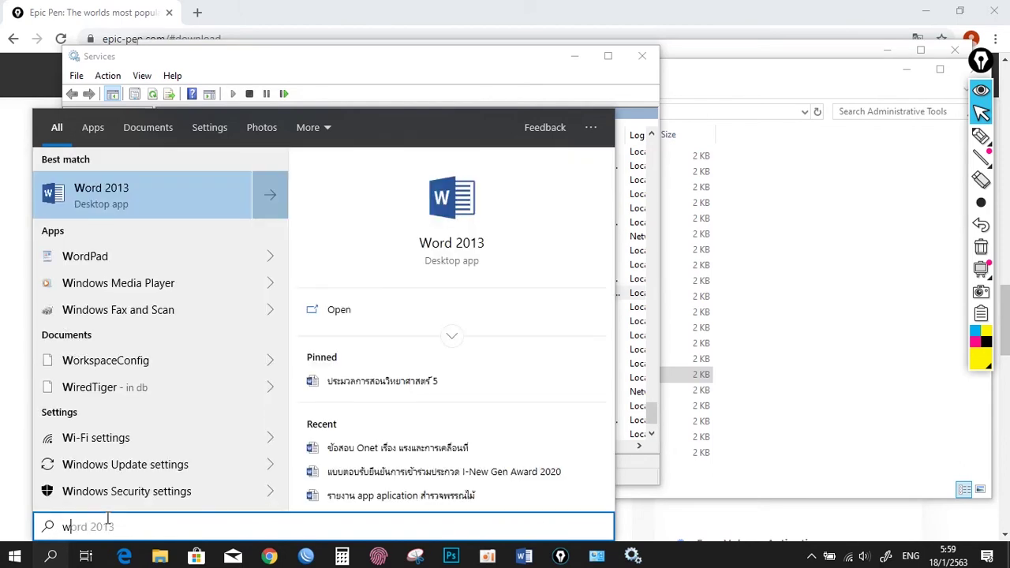
text(in)
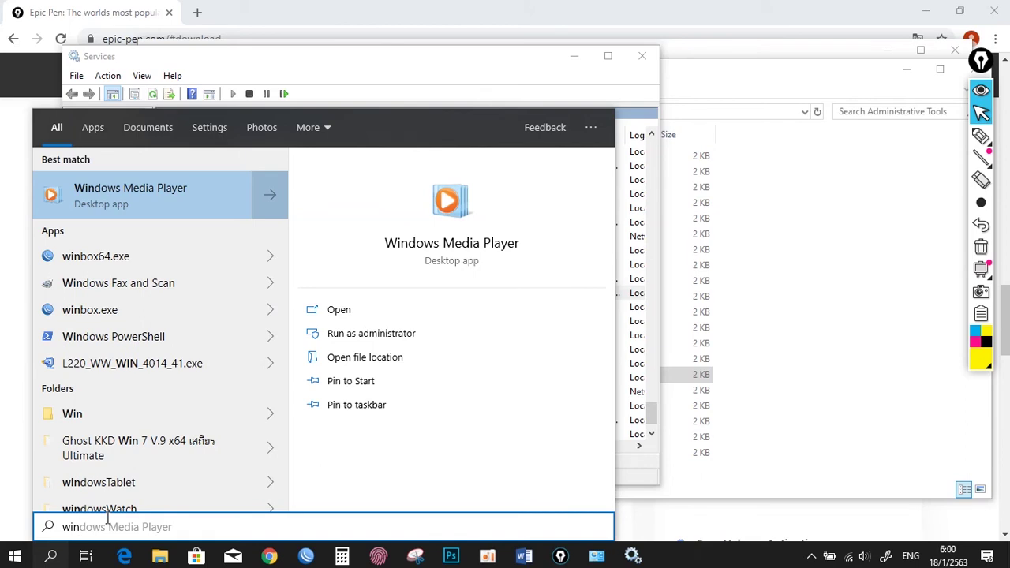
text(d)
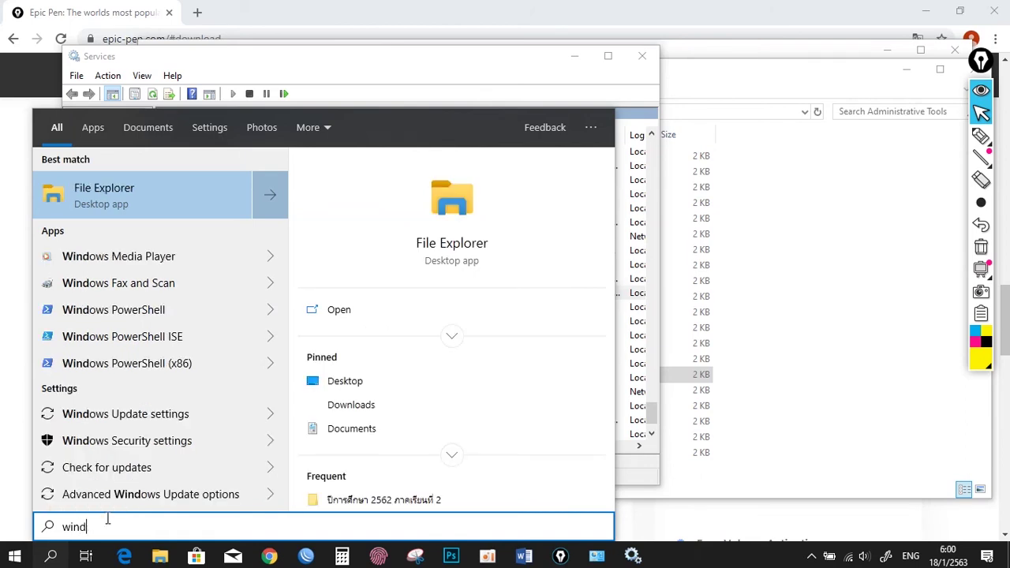
text(o)
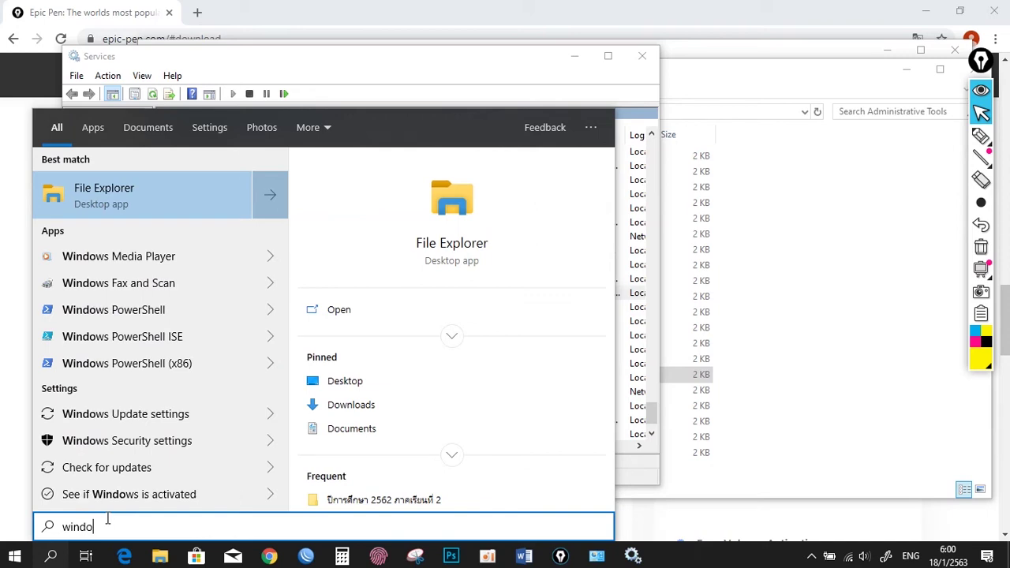
text(ws)
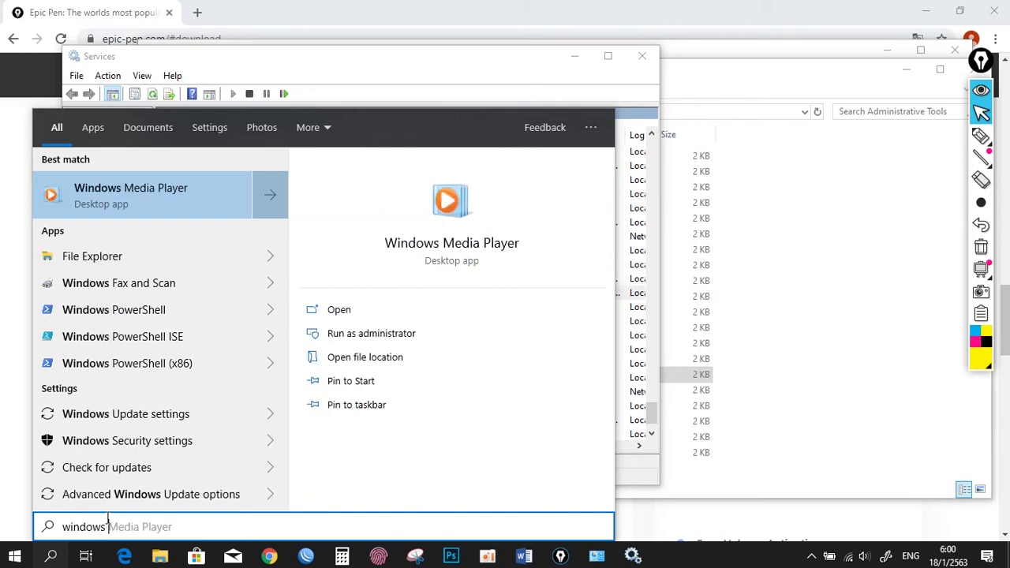
text( up)
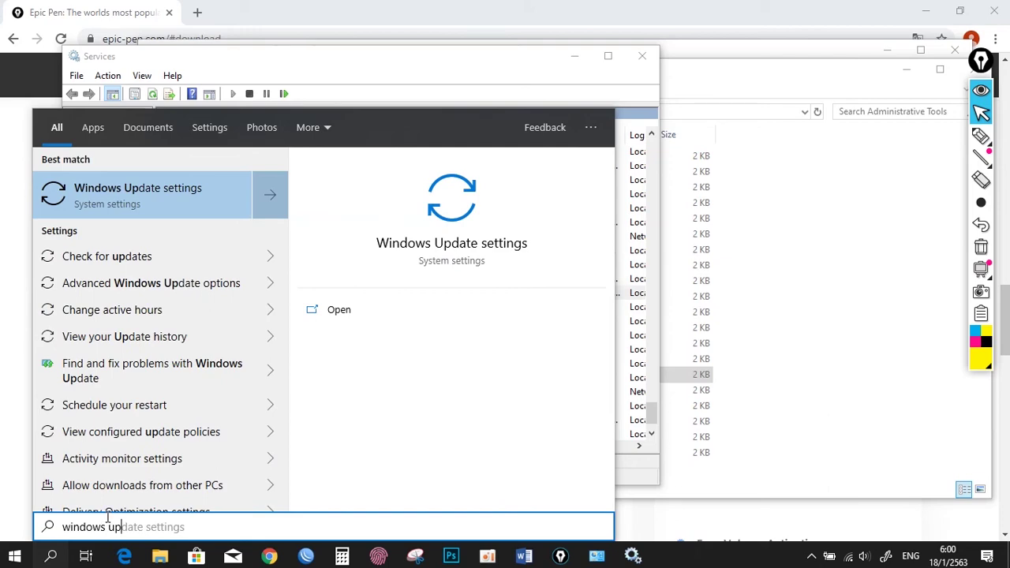
click(219, 190)
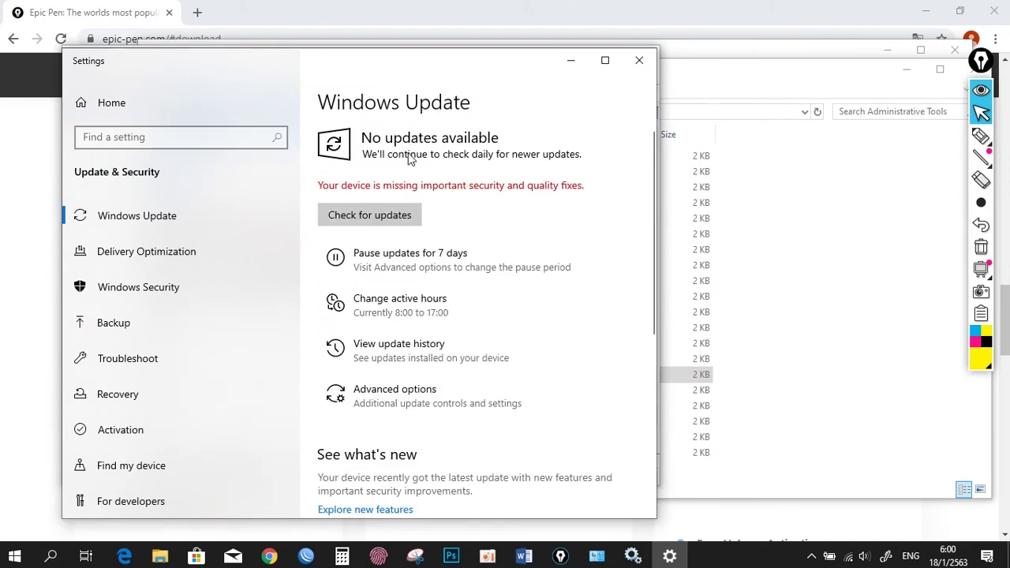
click(402, 213)
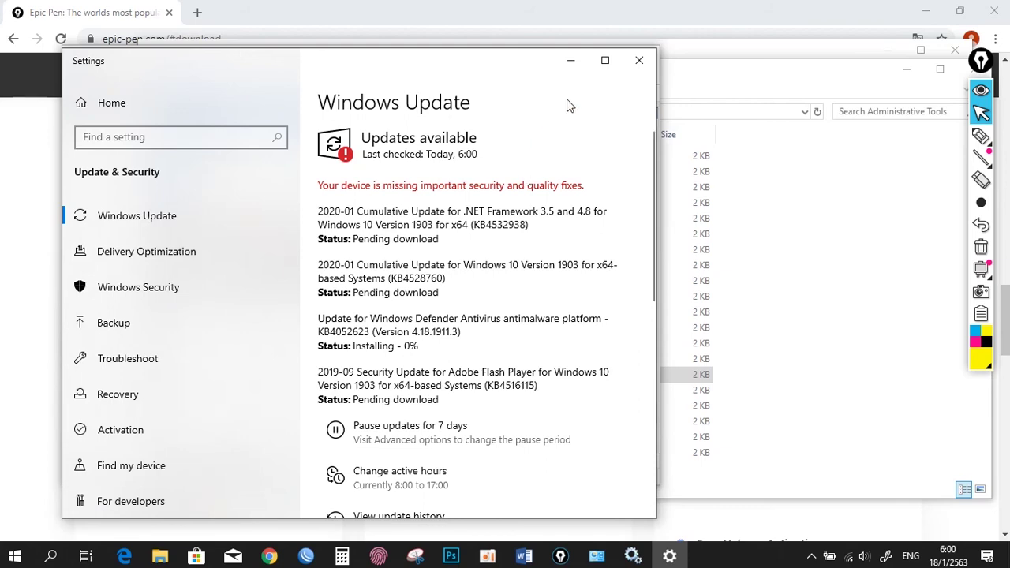
- Leave Settings, return to the All Control Panel Items window, and launch the Windows Features dialog from Programs and Features
click(636, 62)
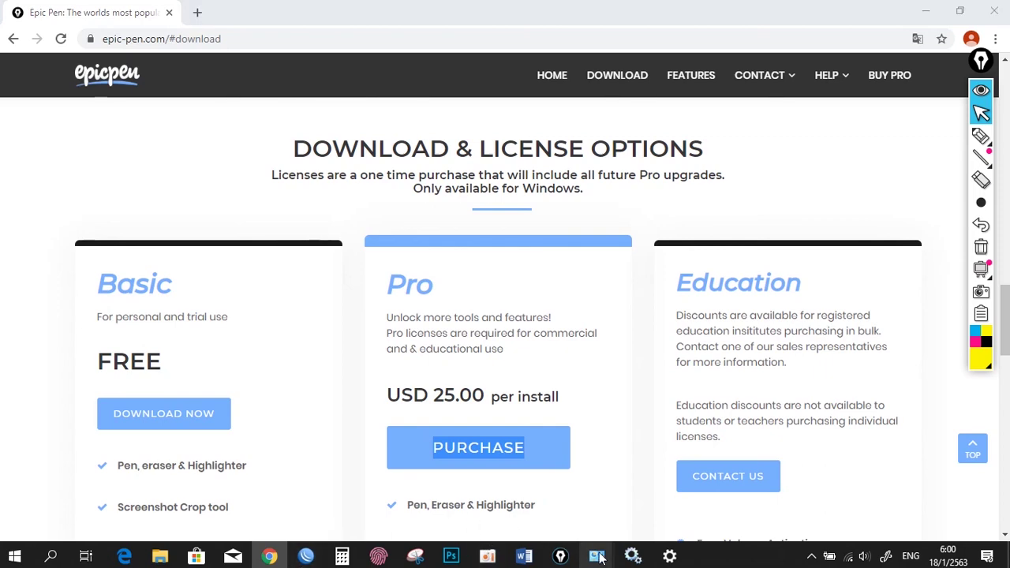
mouse_move(597, 556)
click(437, 484)
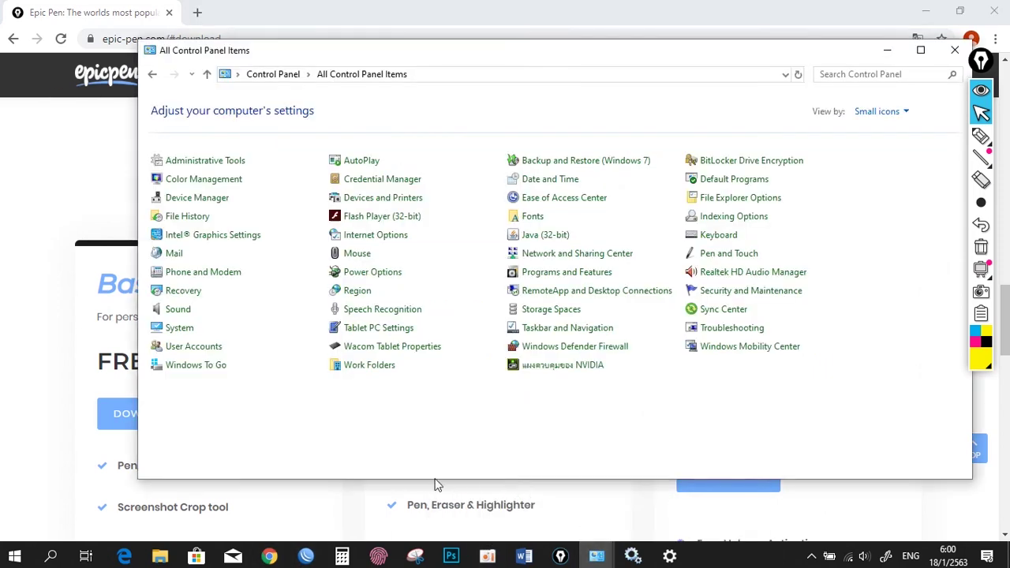
click(562, 272)
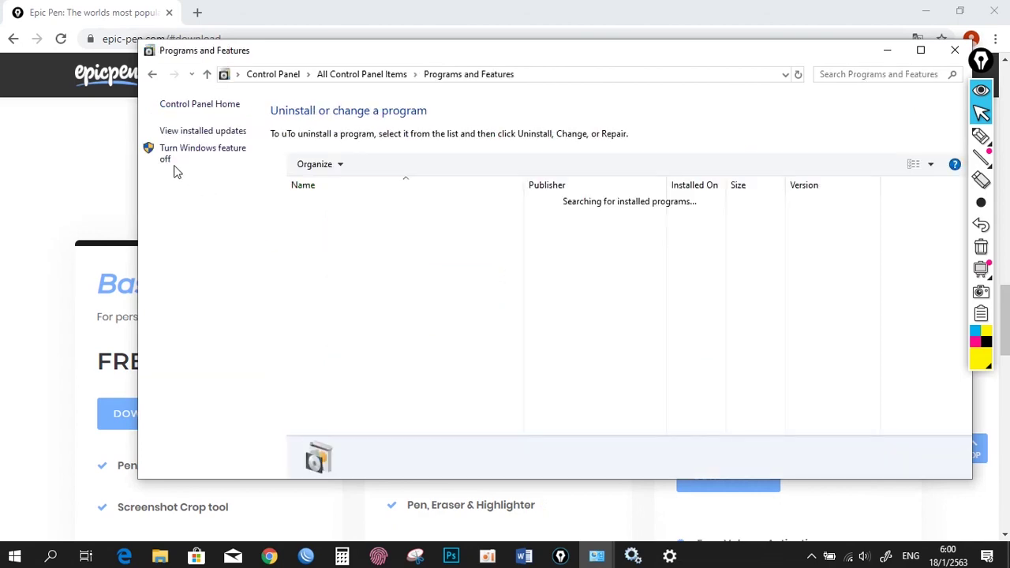
click(188, 158)
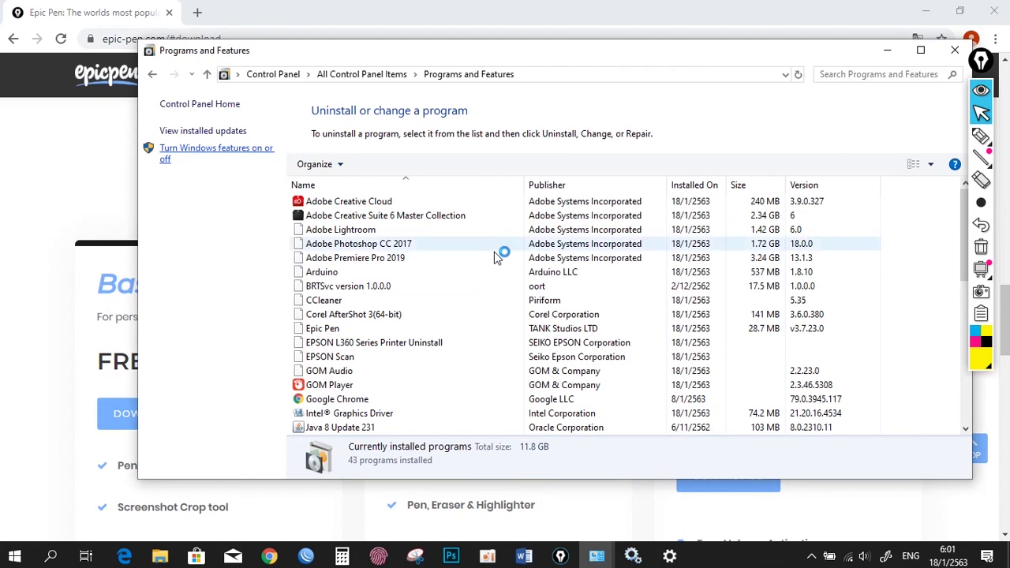